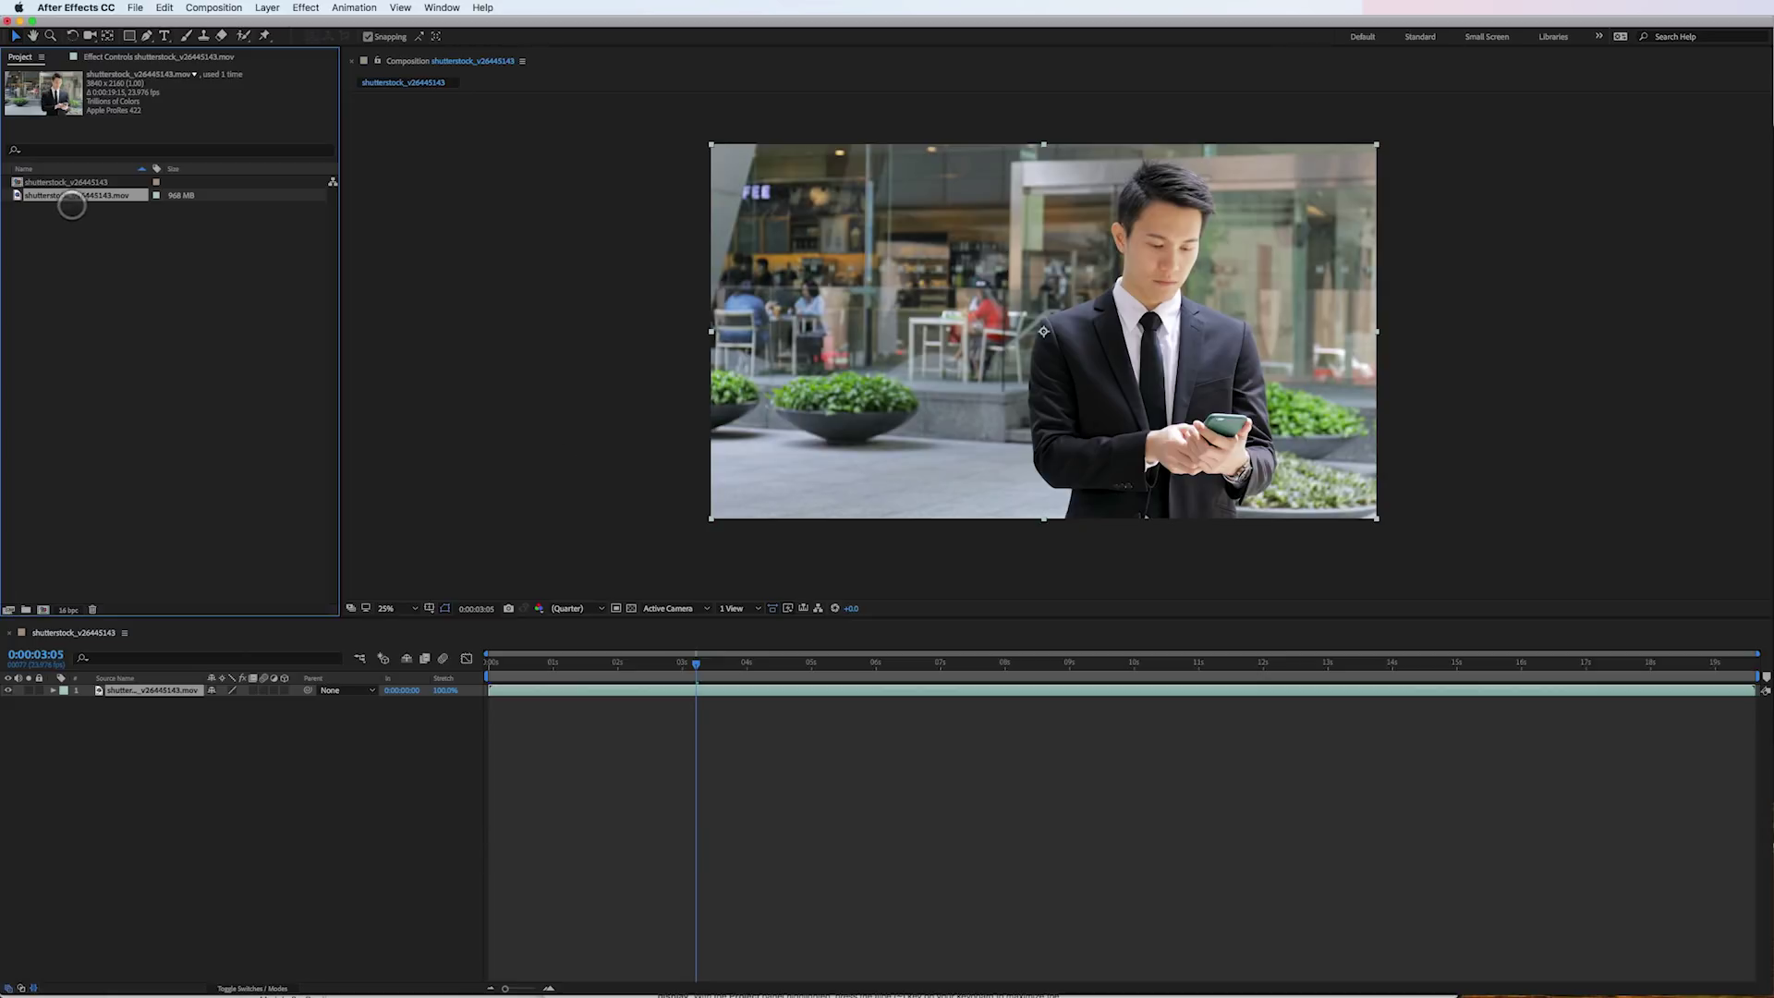
Scrub the composition's current time and select the 4K .mov footage item in the Project panel
click(72, 195)
drag(695, 663, 846, 691)
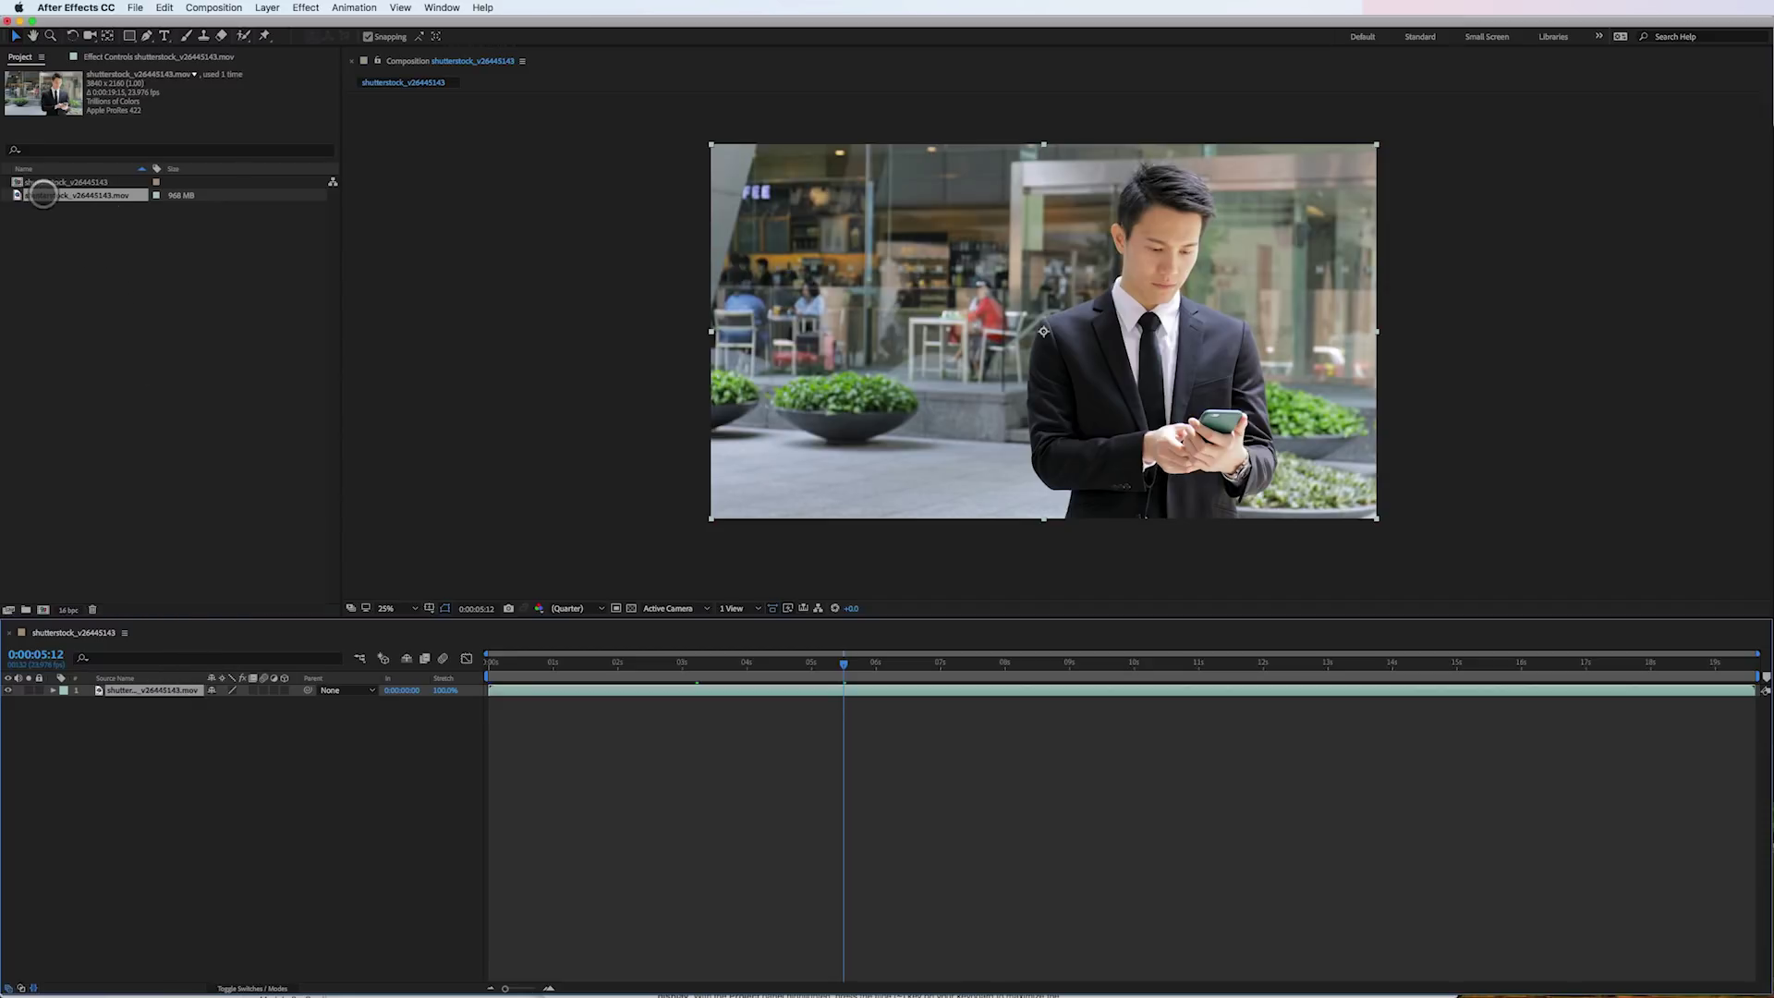
click(36, 199)
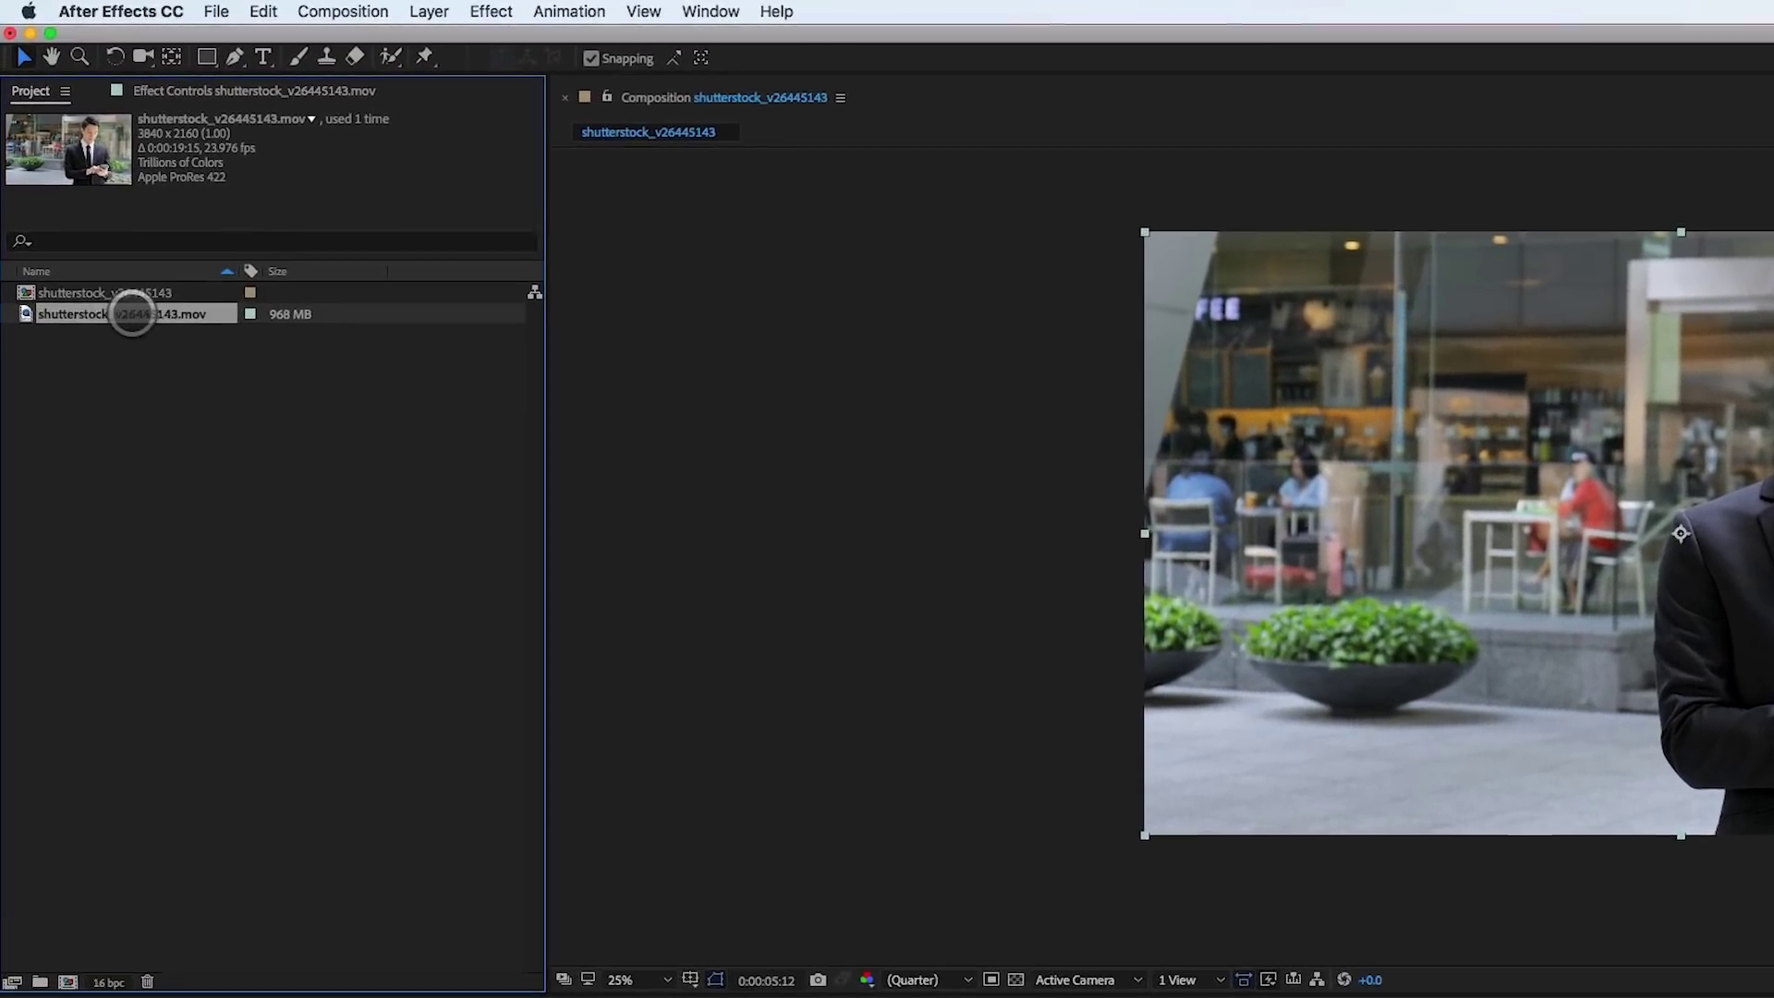
Create a movie proxy of the 4K footage, queuing the shutterstock_v26445143 2 comp for rendering
right_click(104, 324)
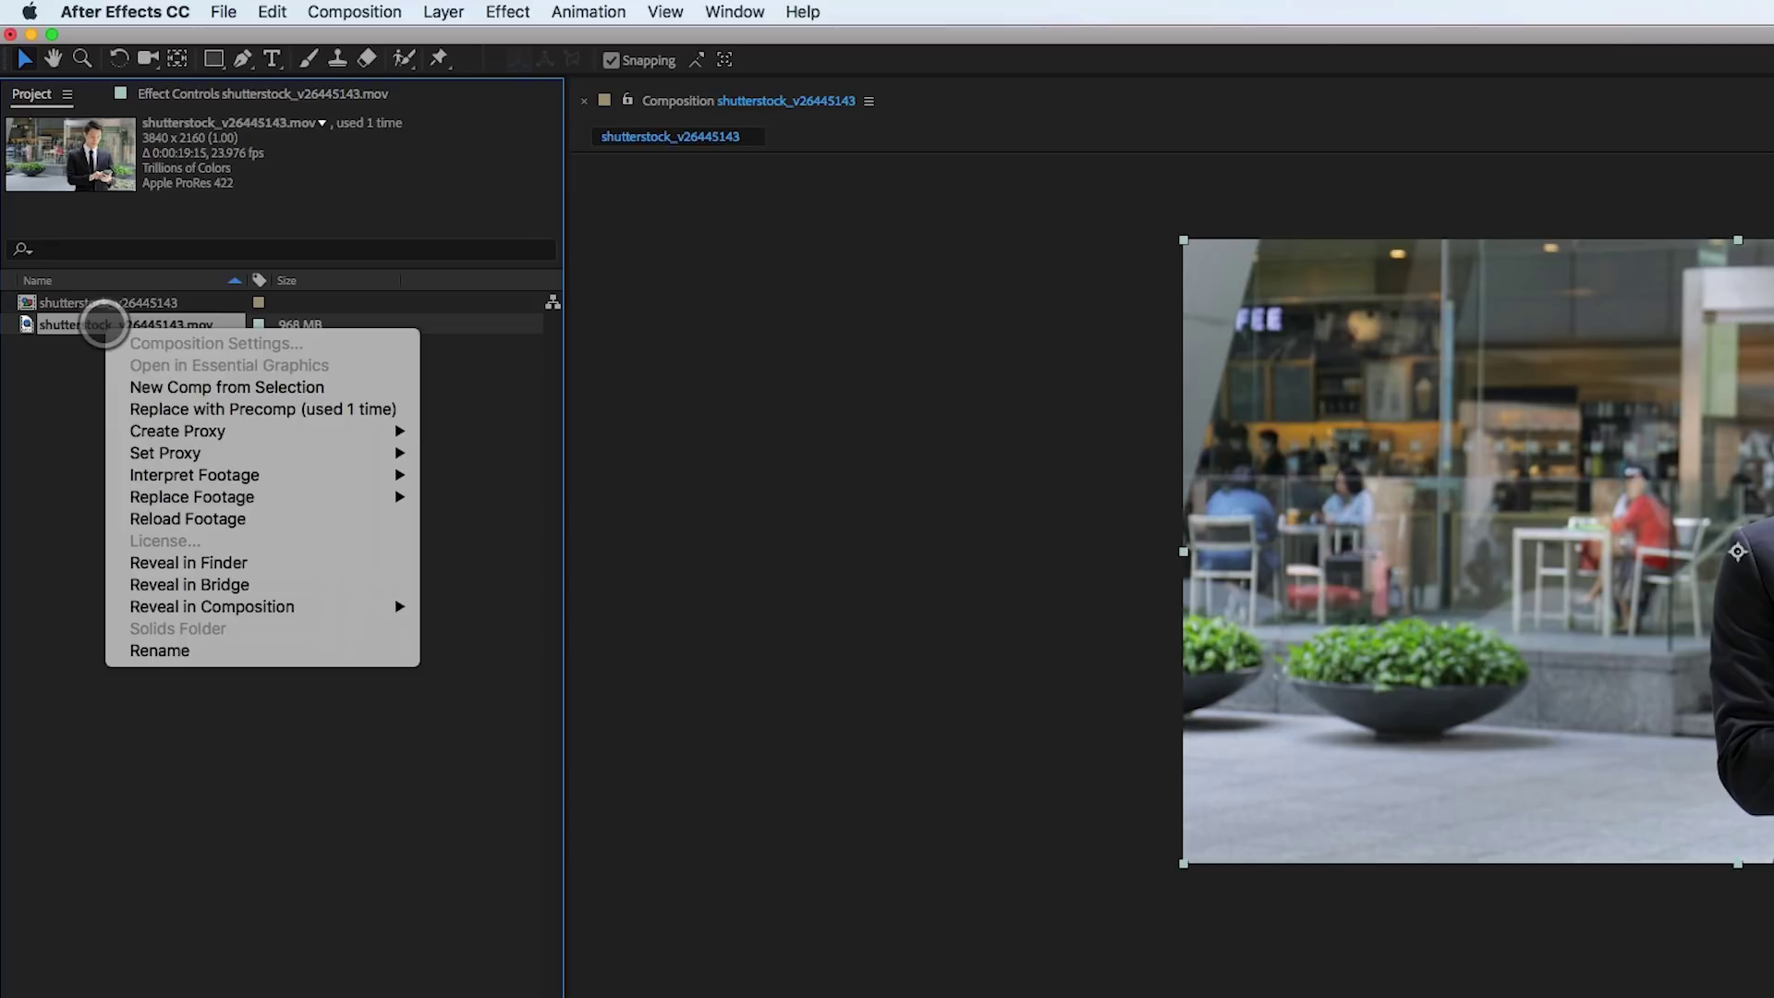
mouse_move(162, 430)
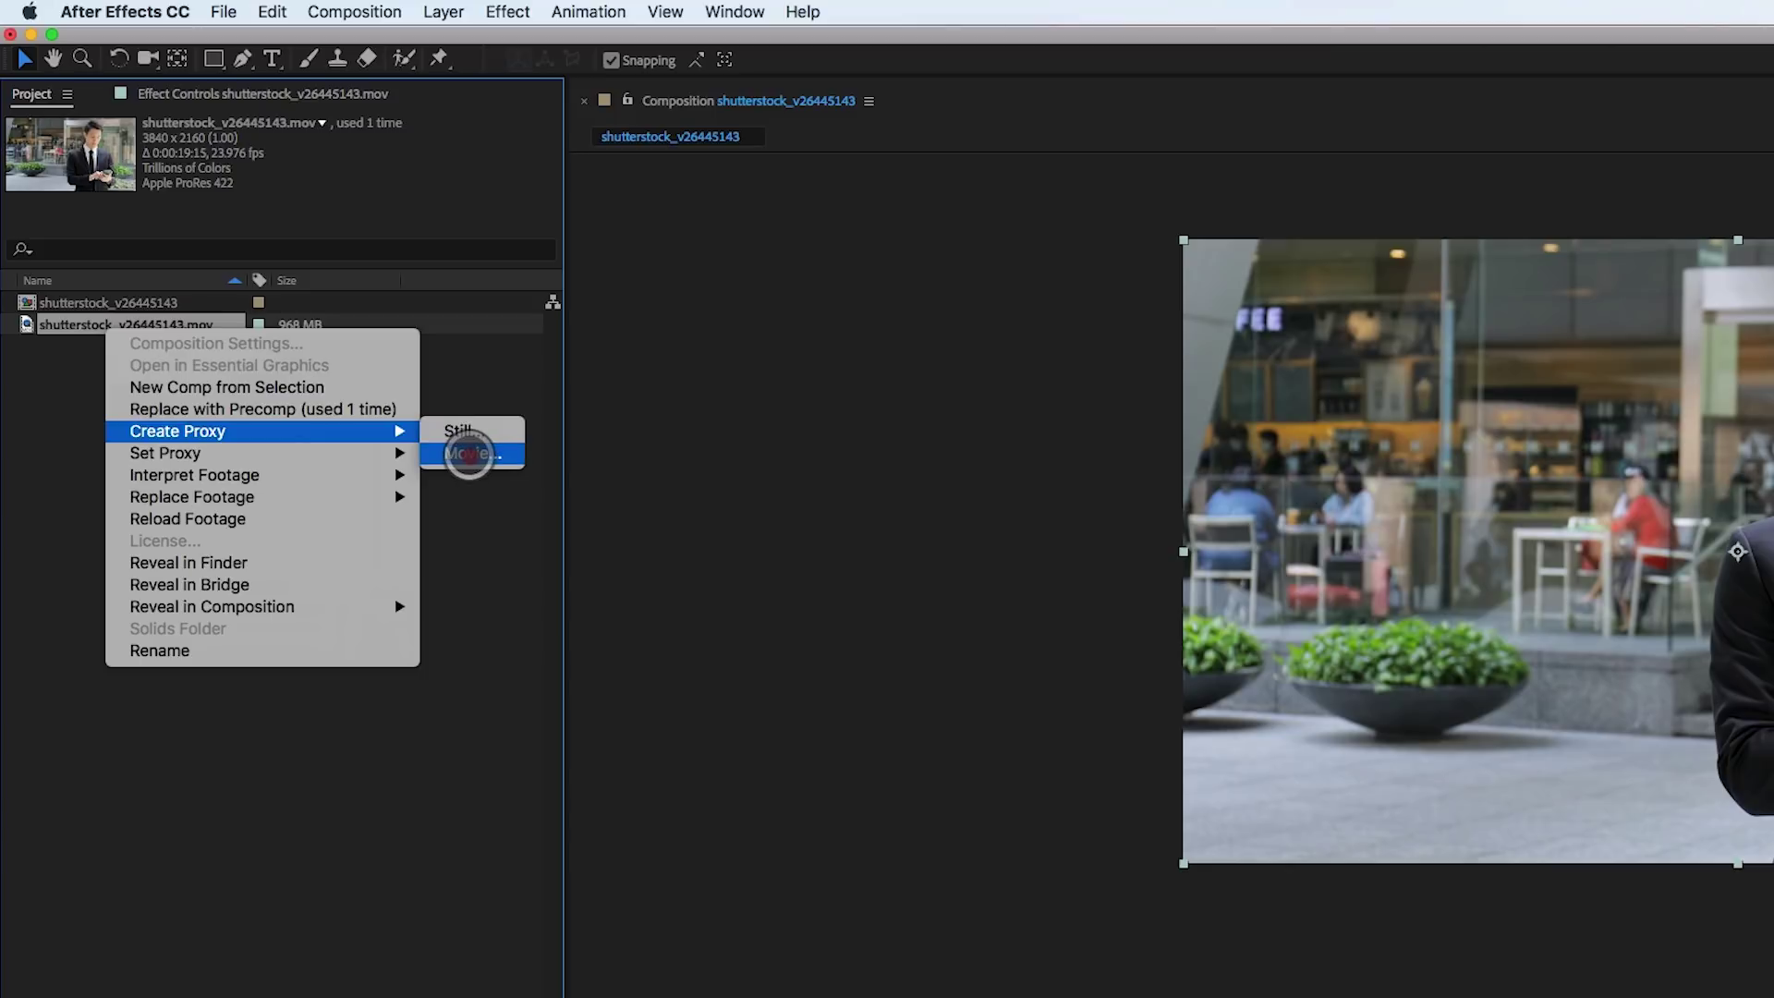
click(468, 452)
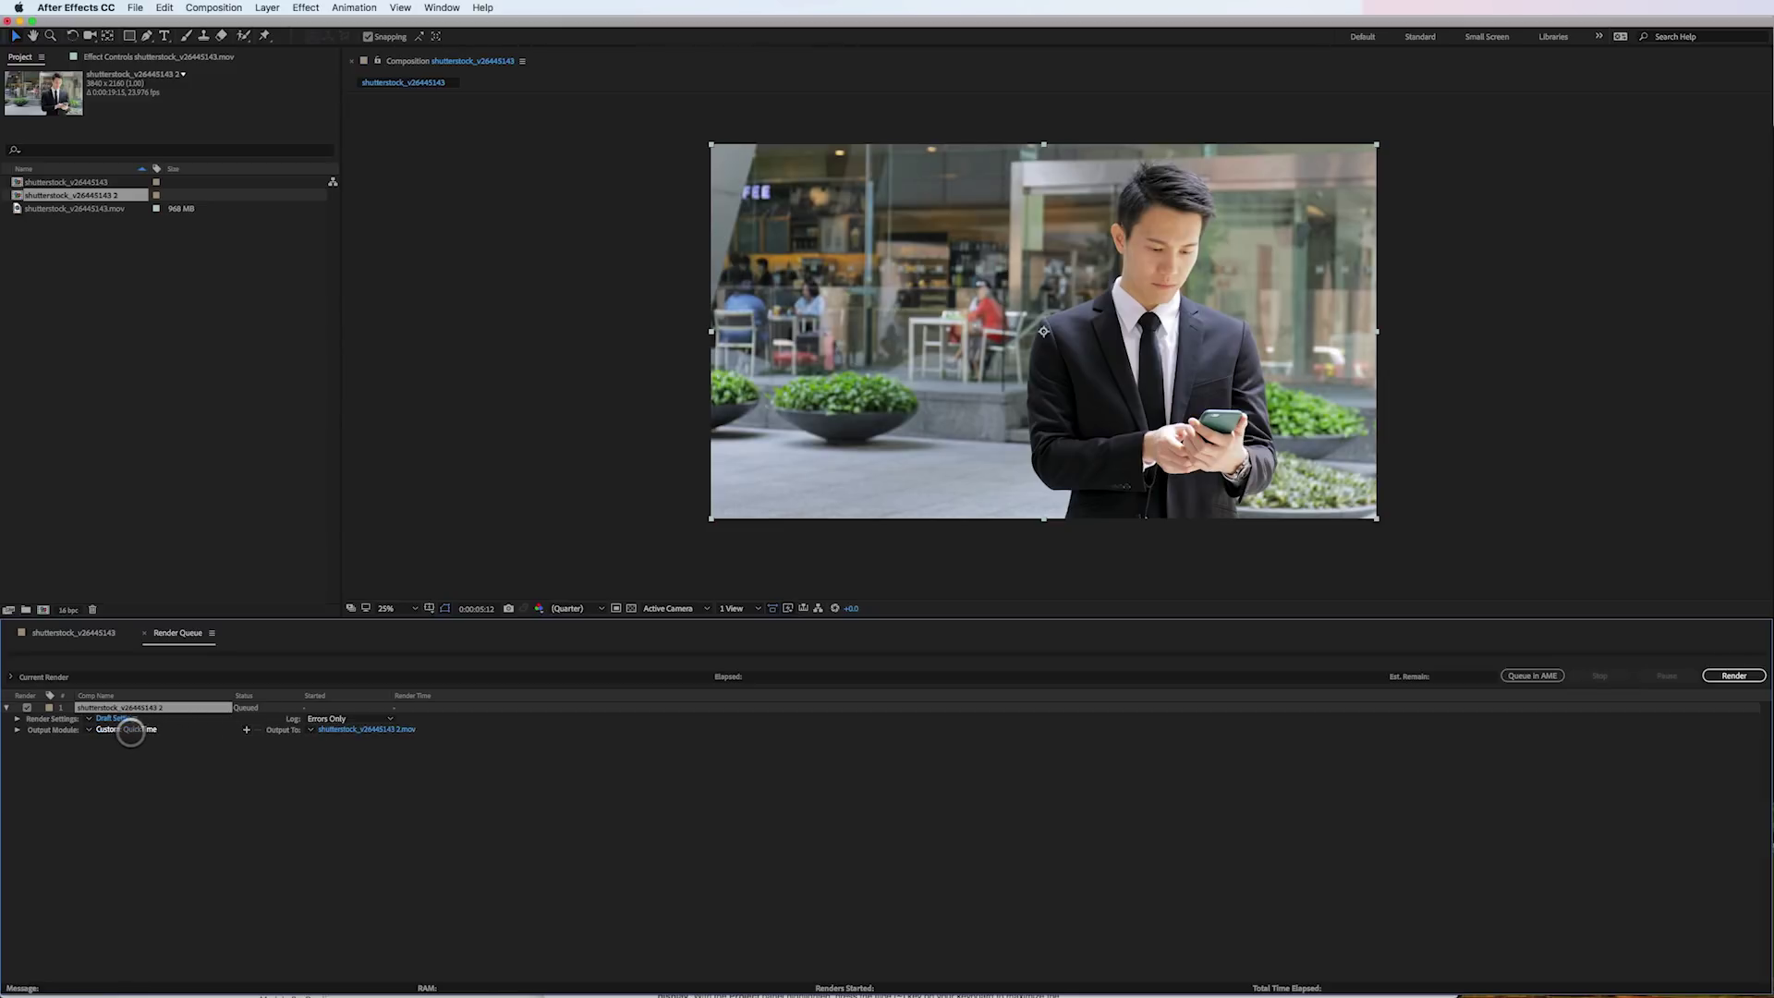
In the proxy's output module, keep Set Proxy as post-render action and output RGB only
click(130, 730)
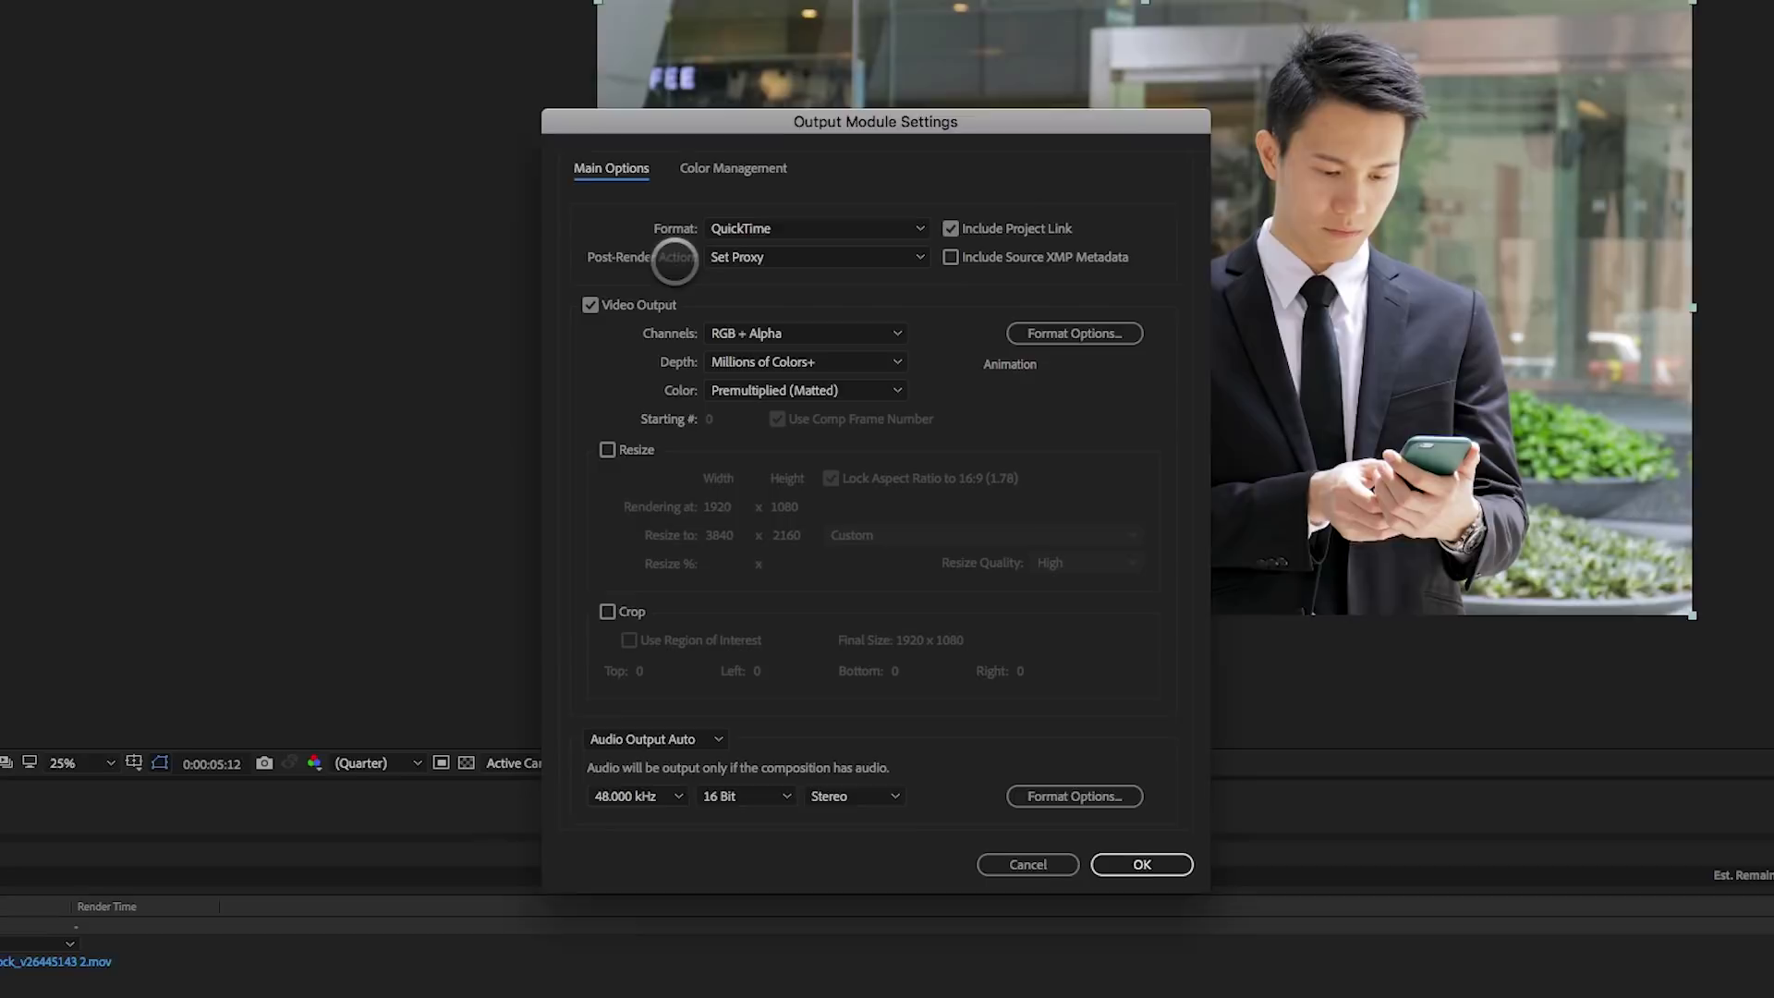
click(787, 256)
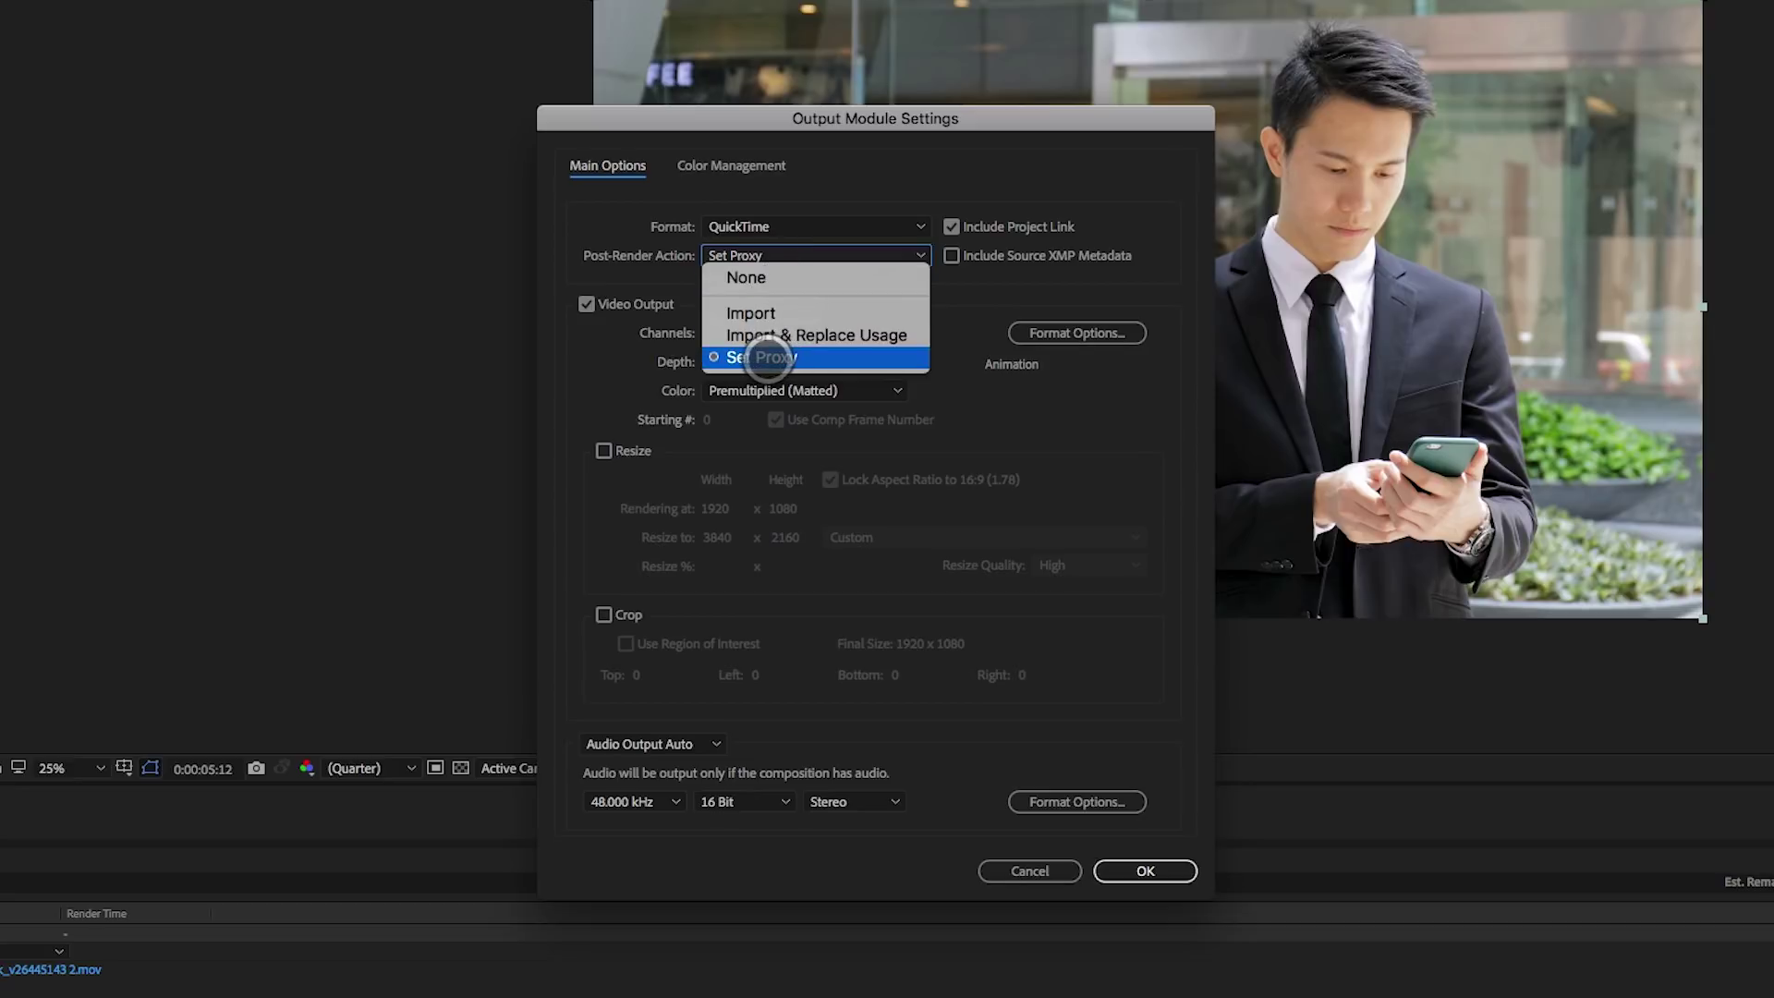
click(658, 374)
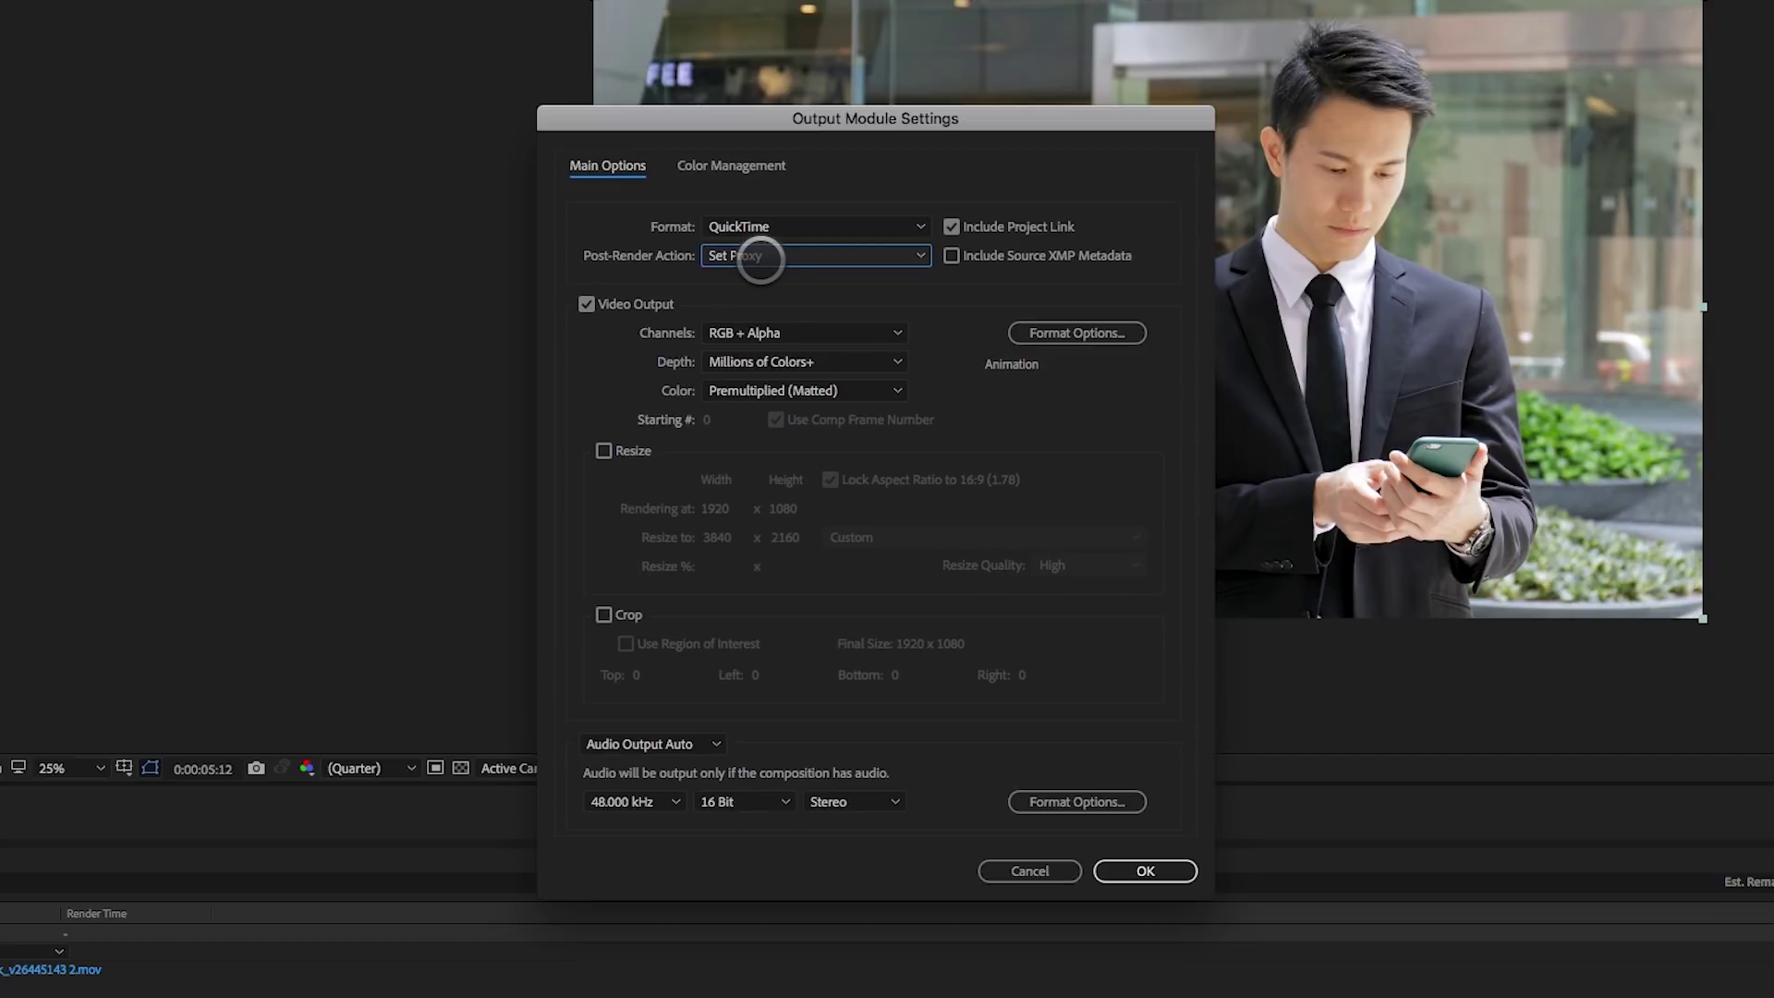
click(759, 332)
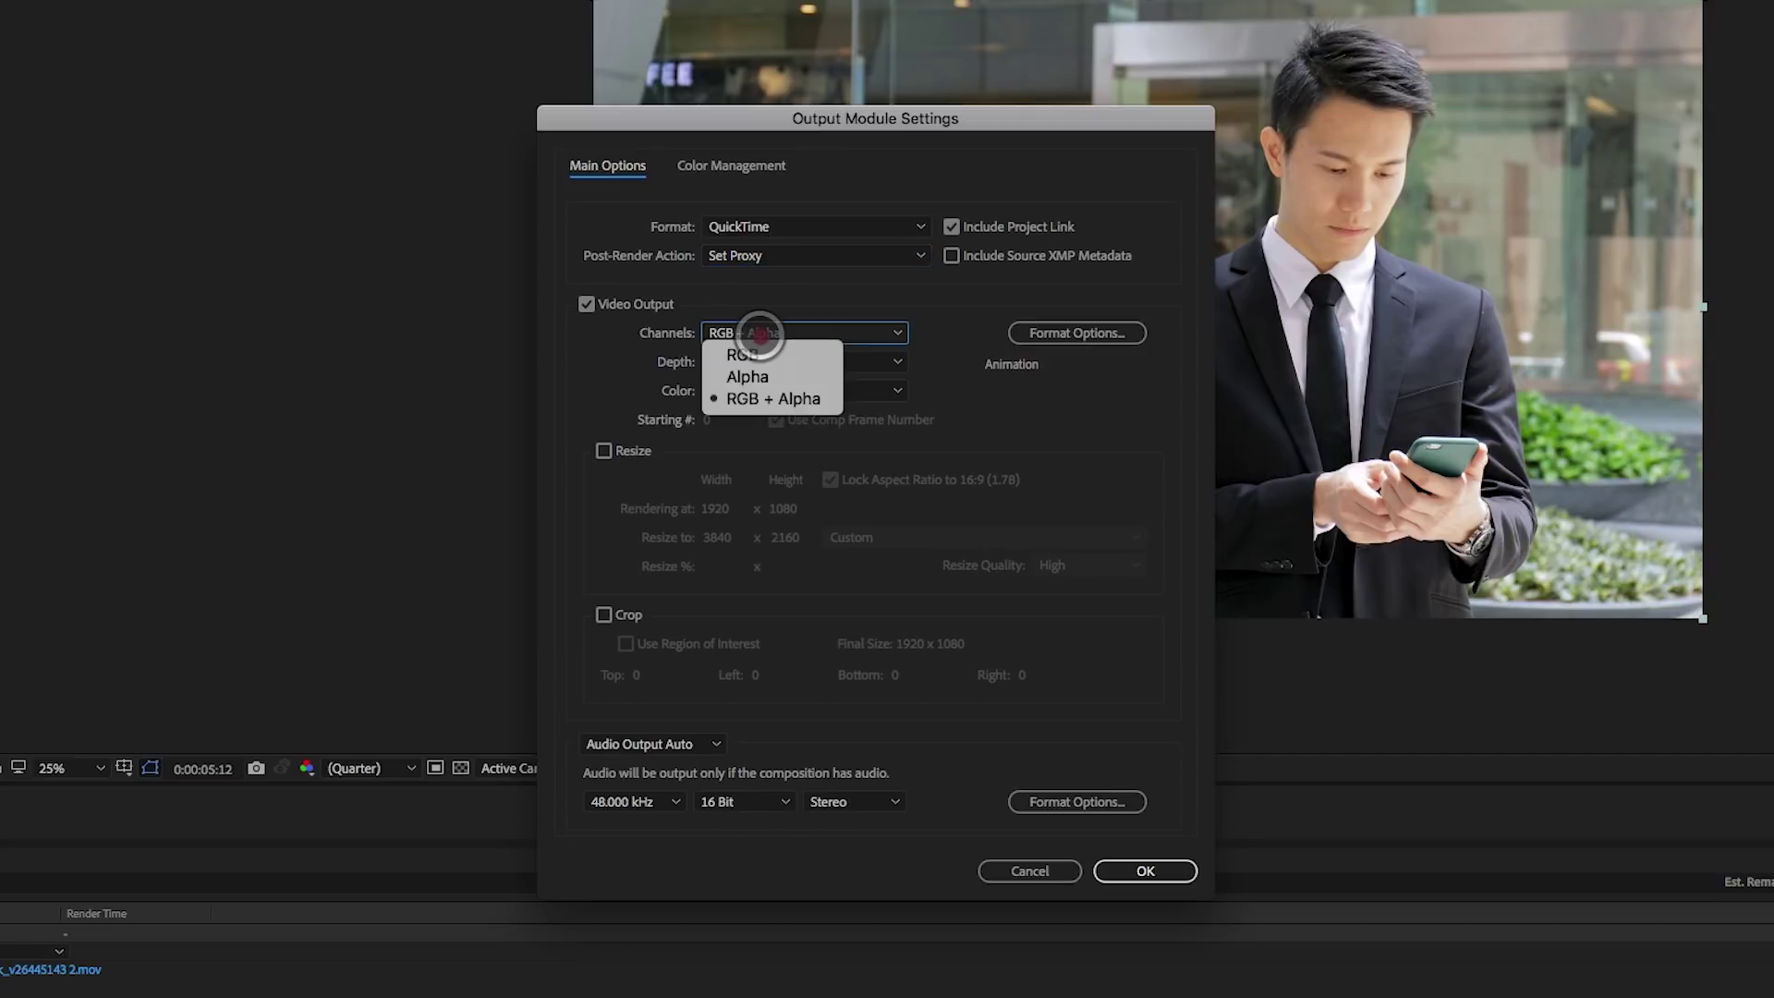
click(757, 352)
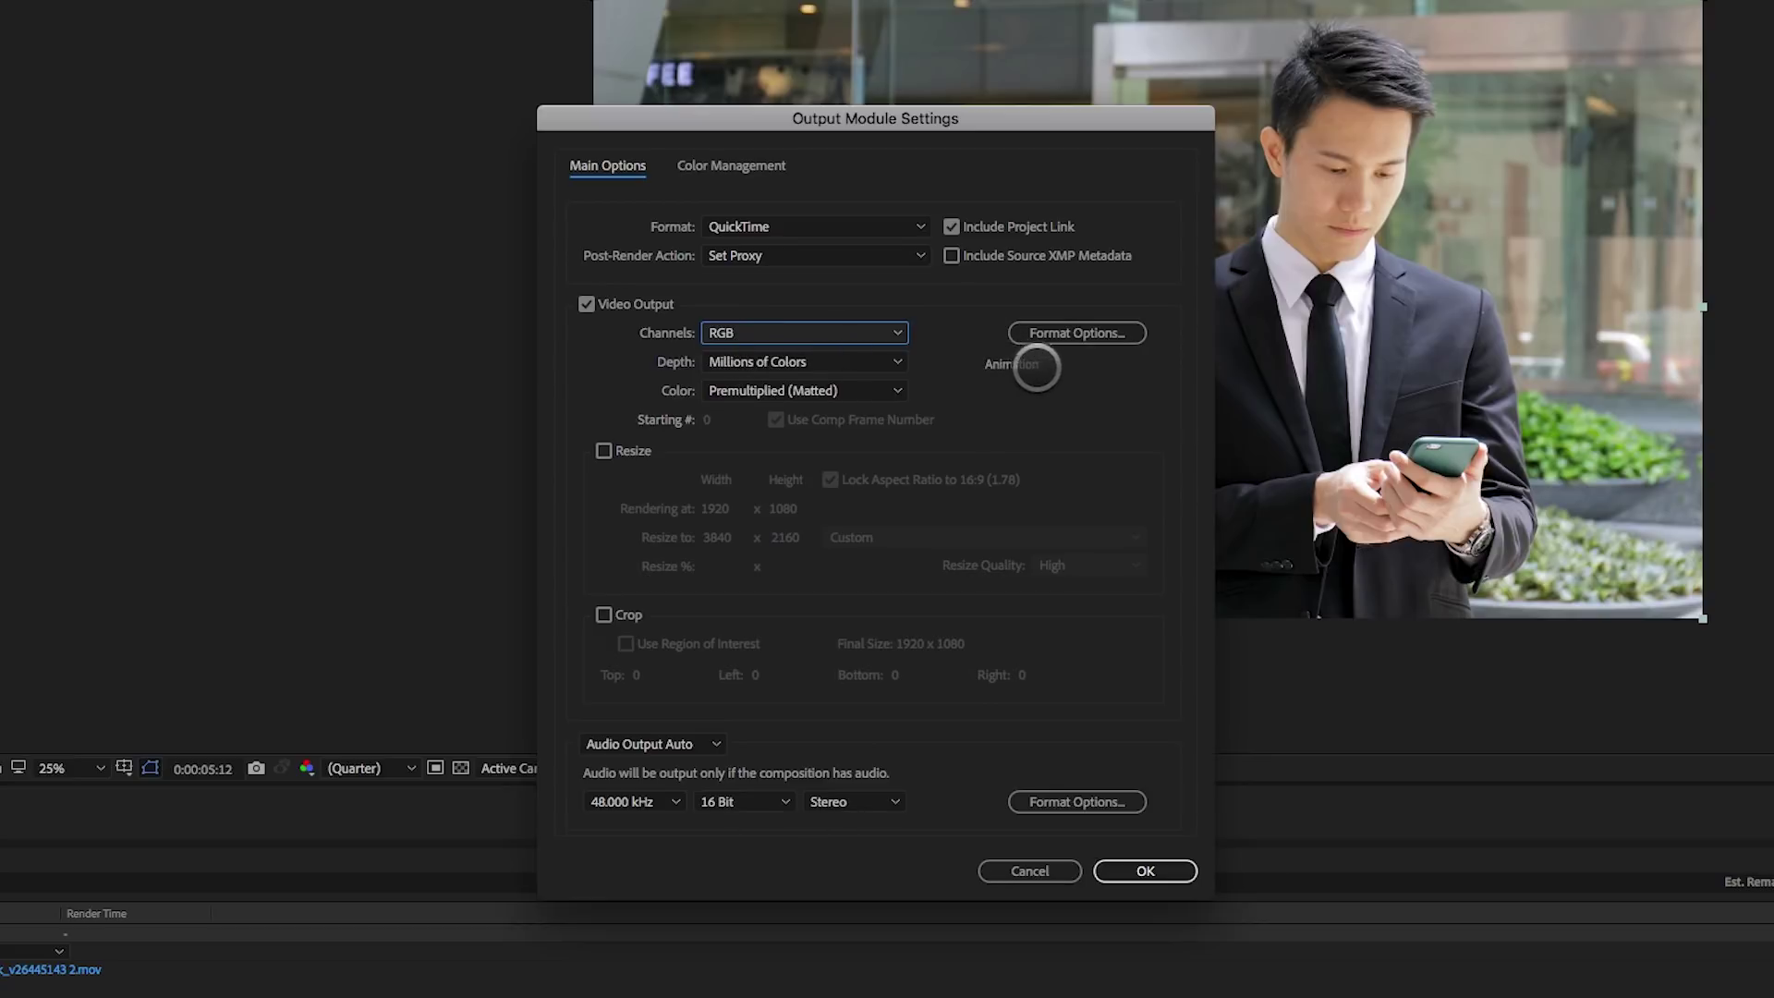
Set the QuickTime codec to Apple ProRes 422, turn audio output off, and confirm
click(1072, 332)
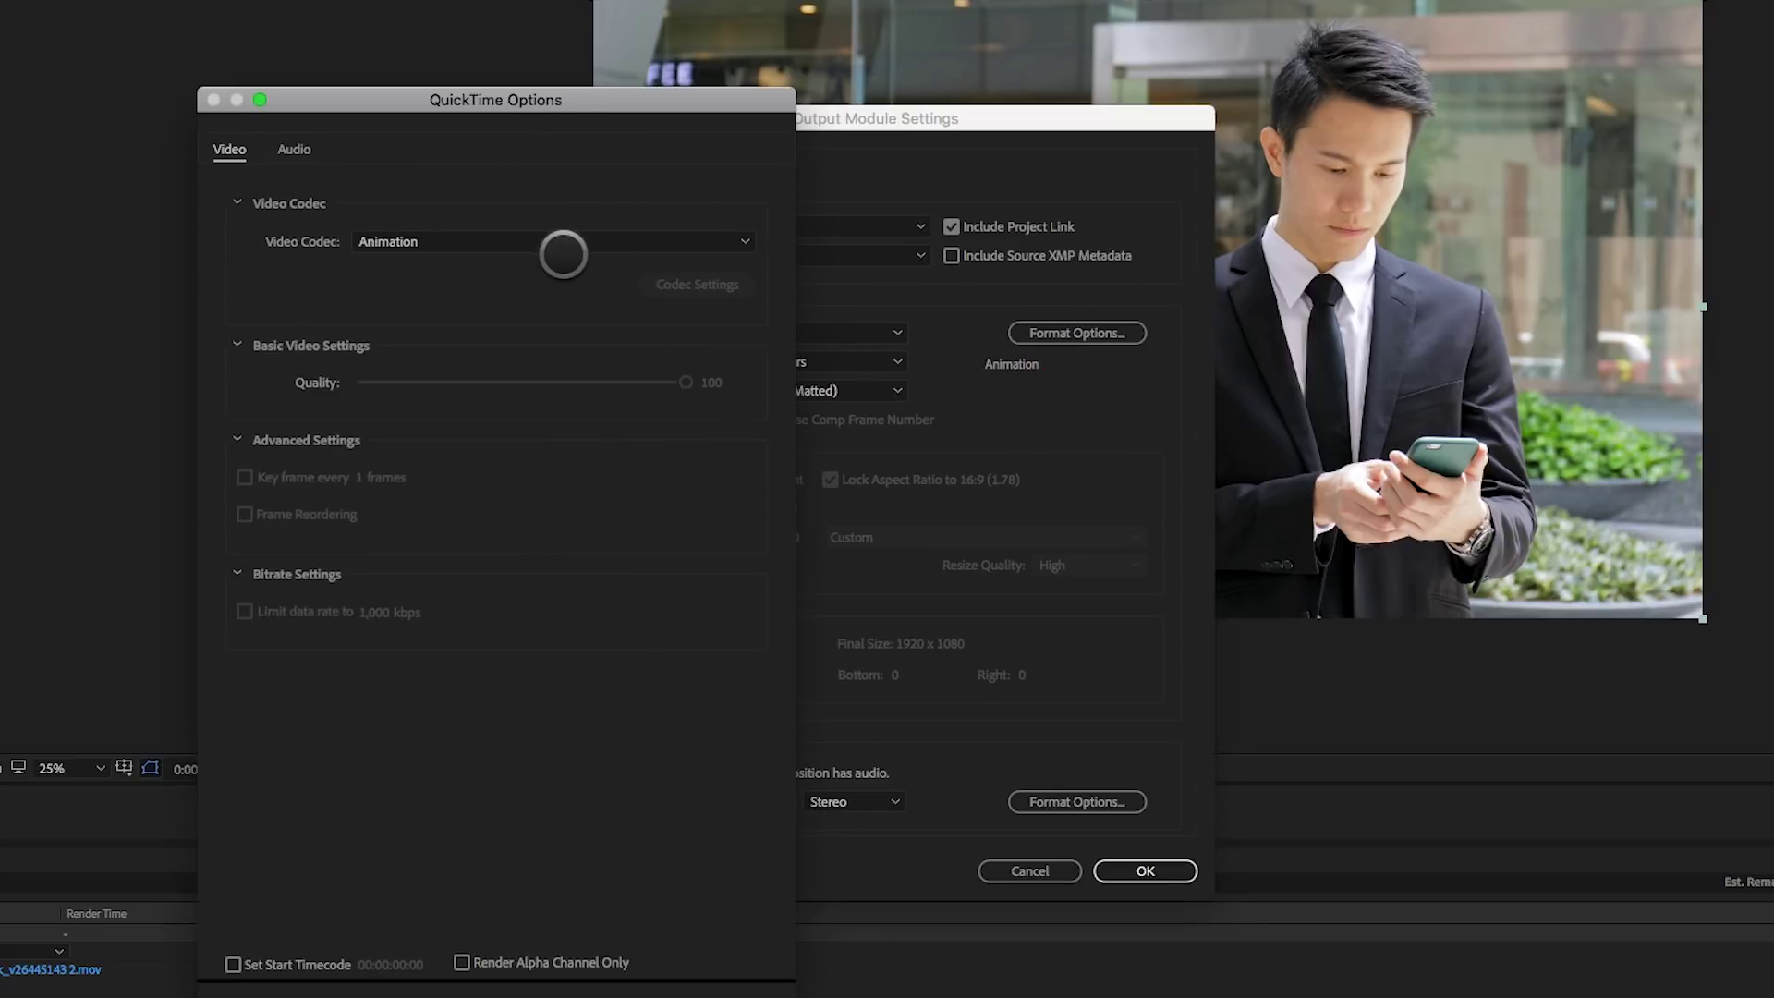
click(568, 242)
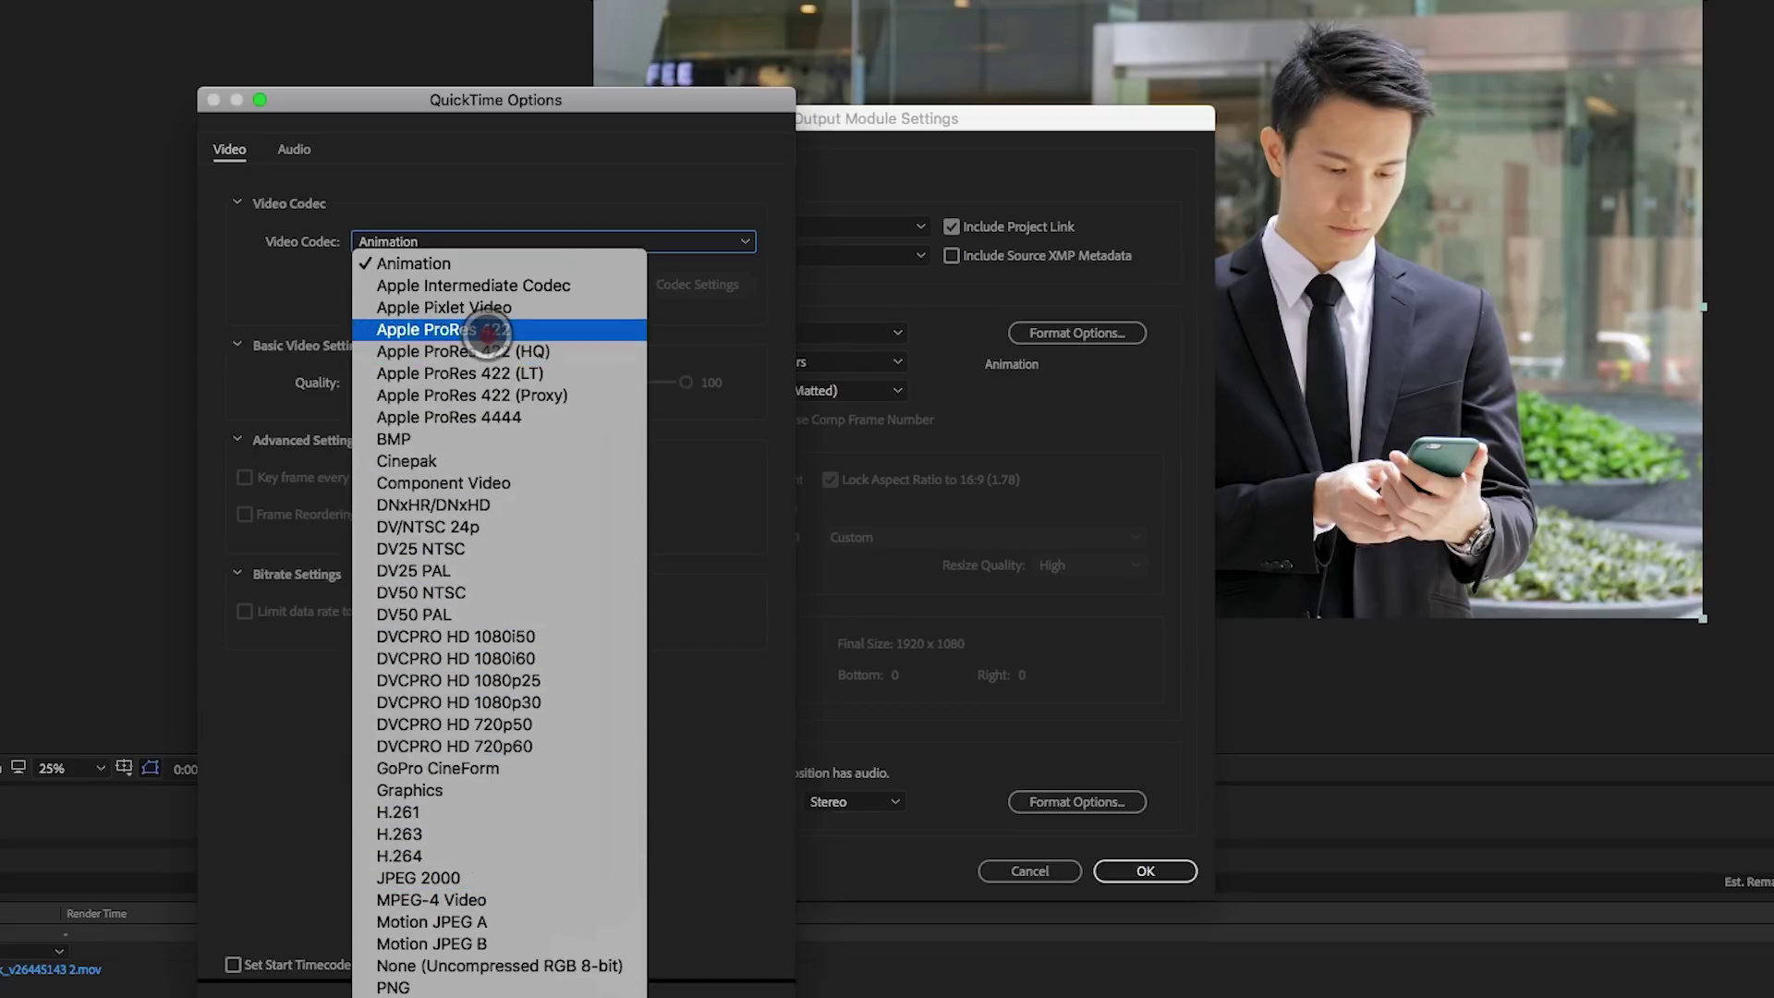
click(487, 331)
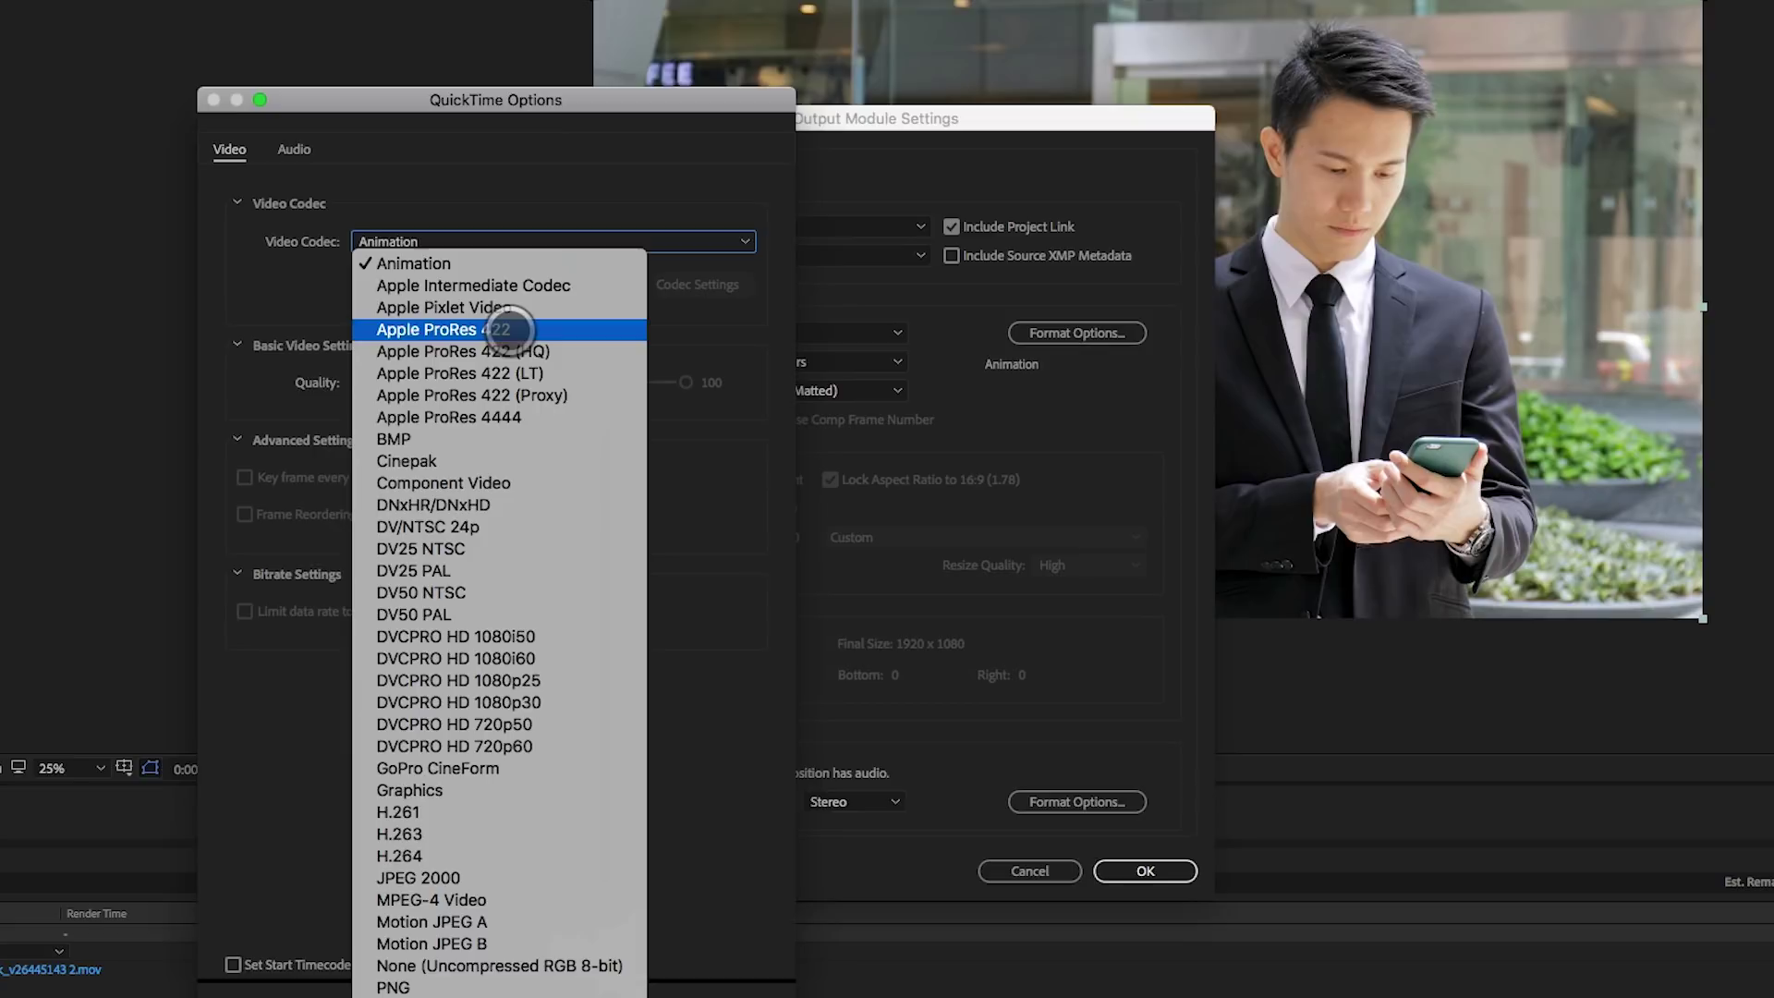
click(515, 329)
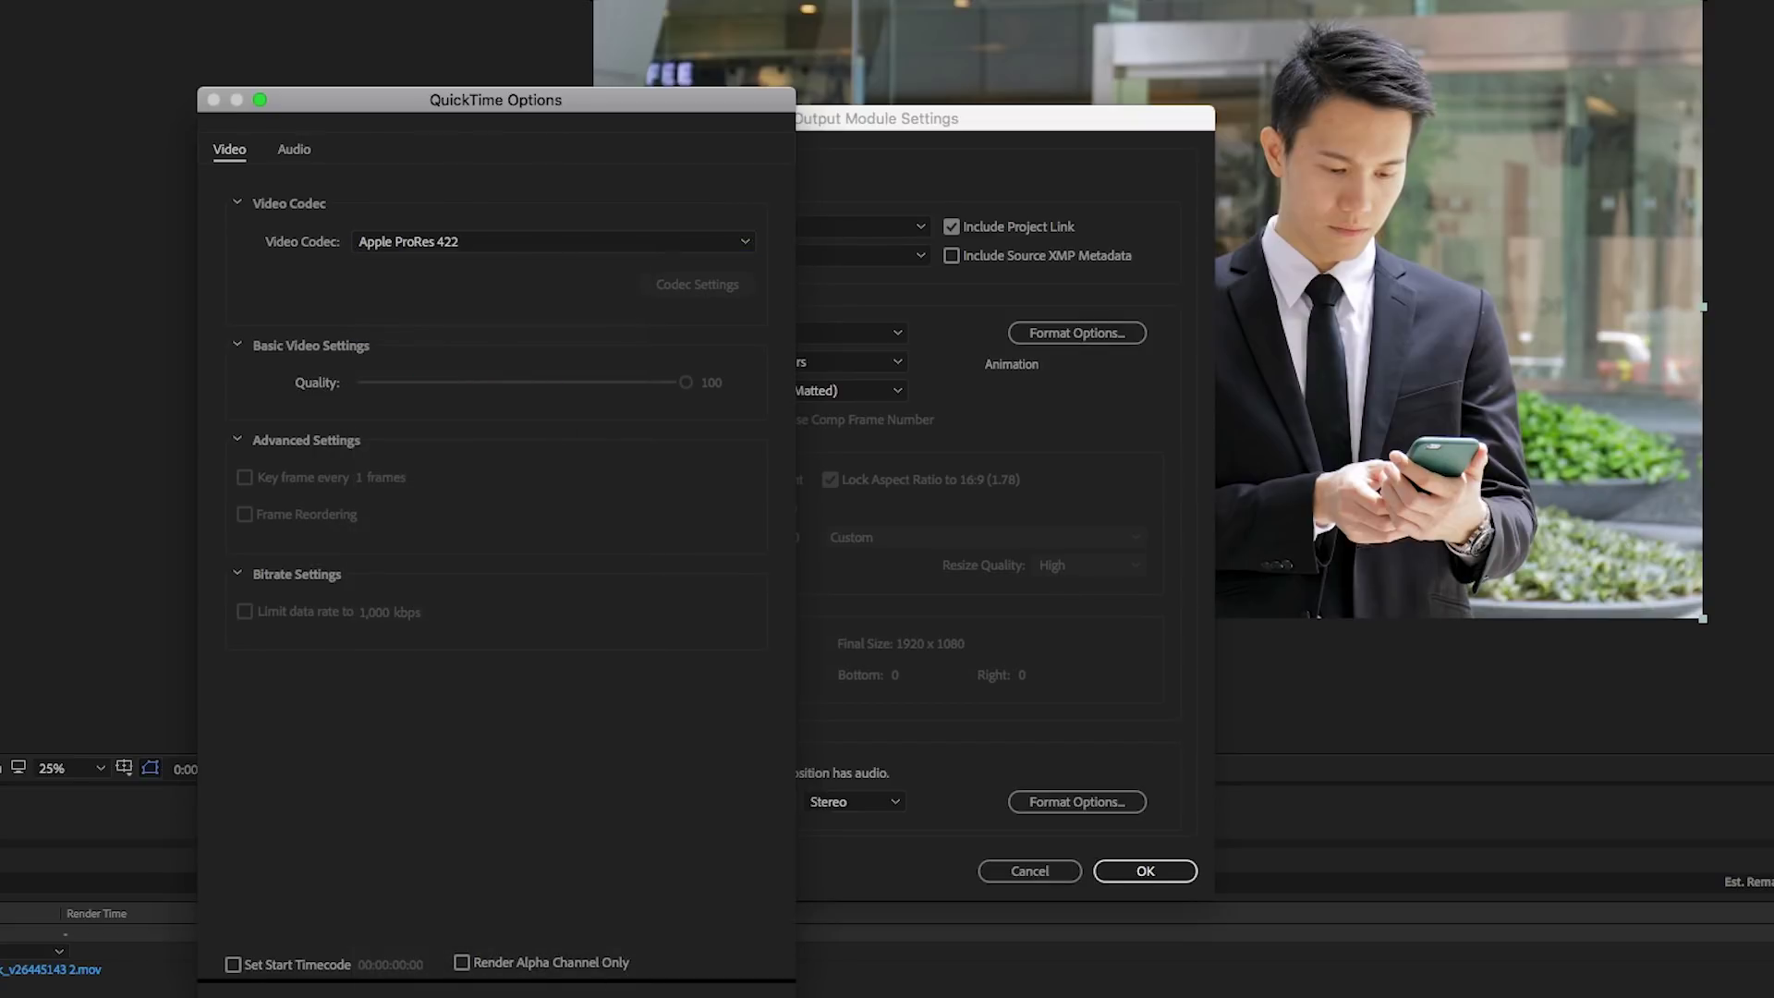
key(Return)
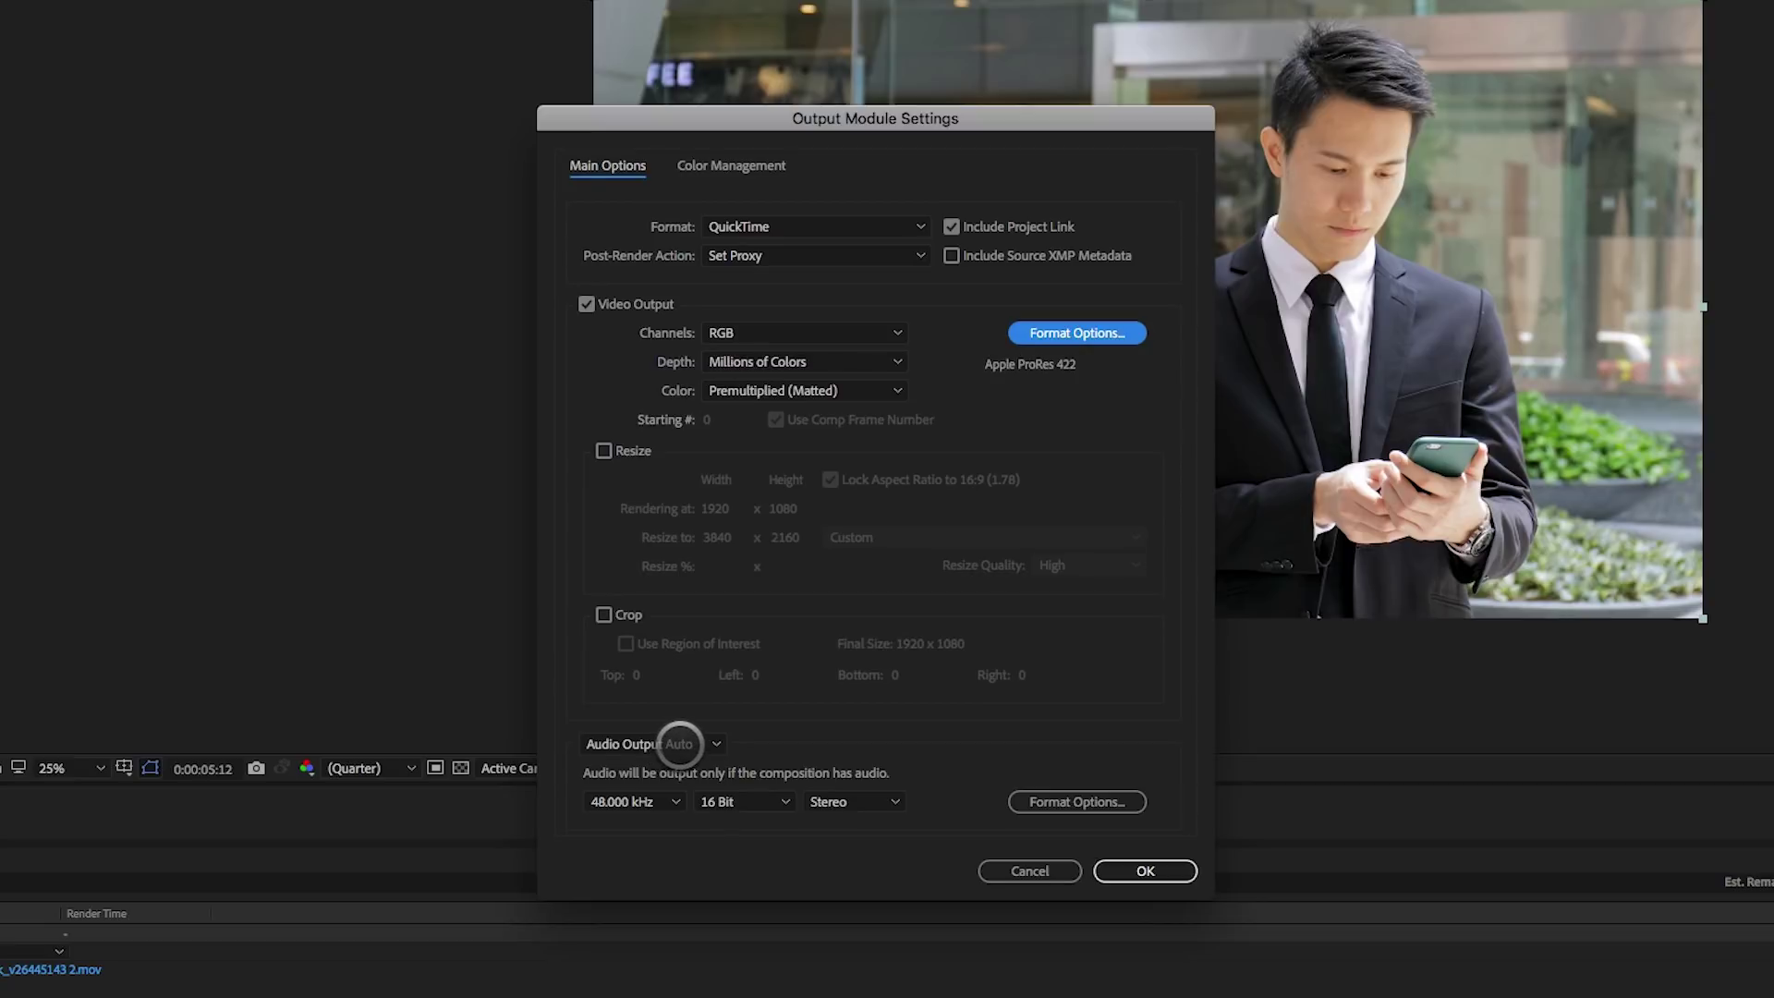
click(679, 744)
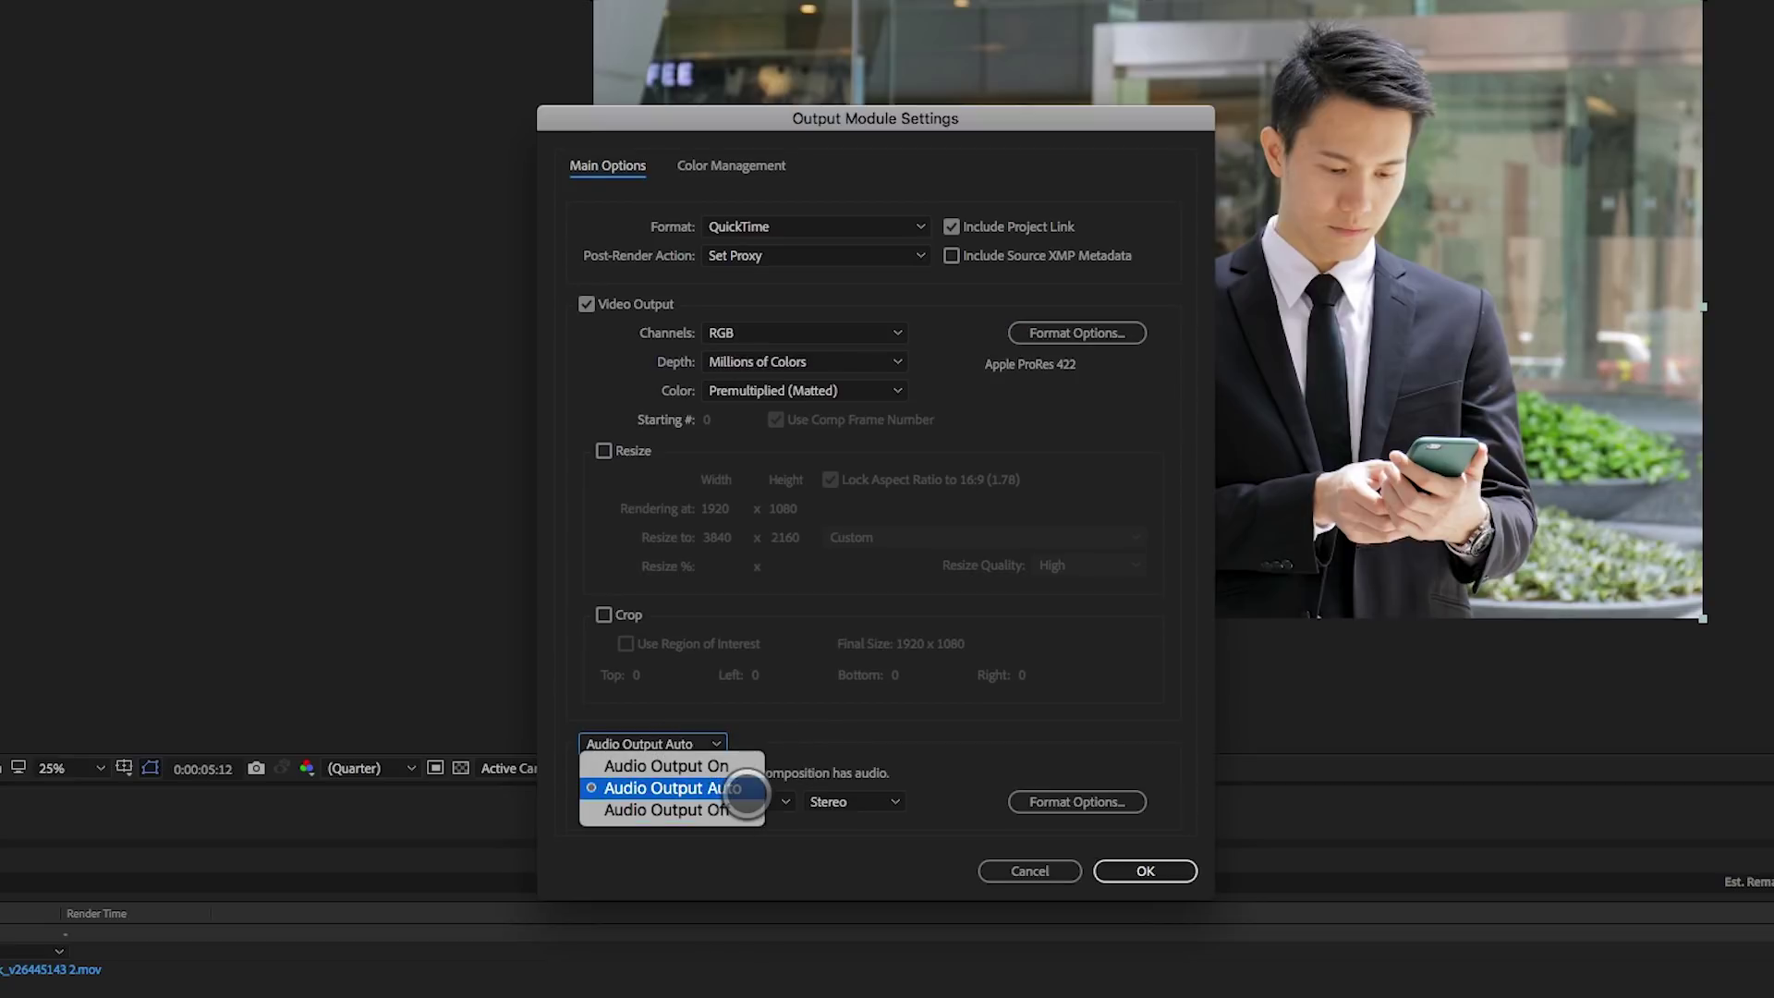
click(730, 810)
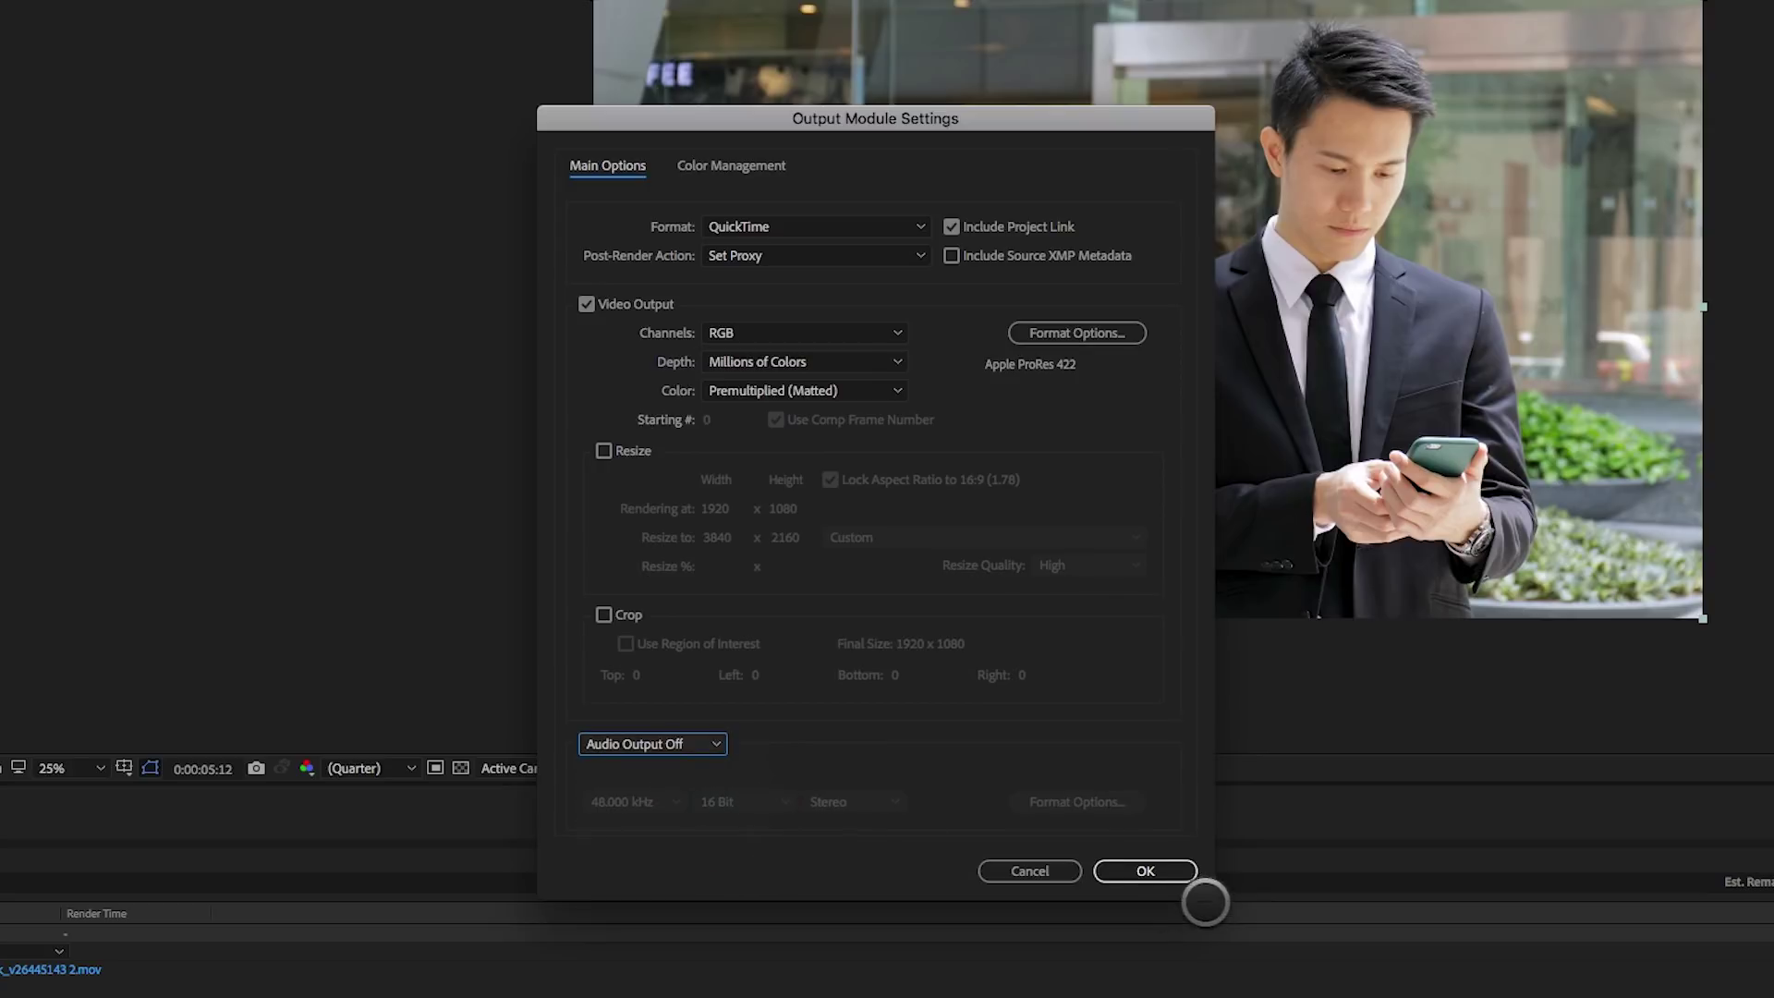
click(1157, 867)
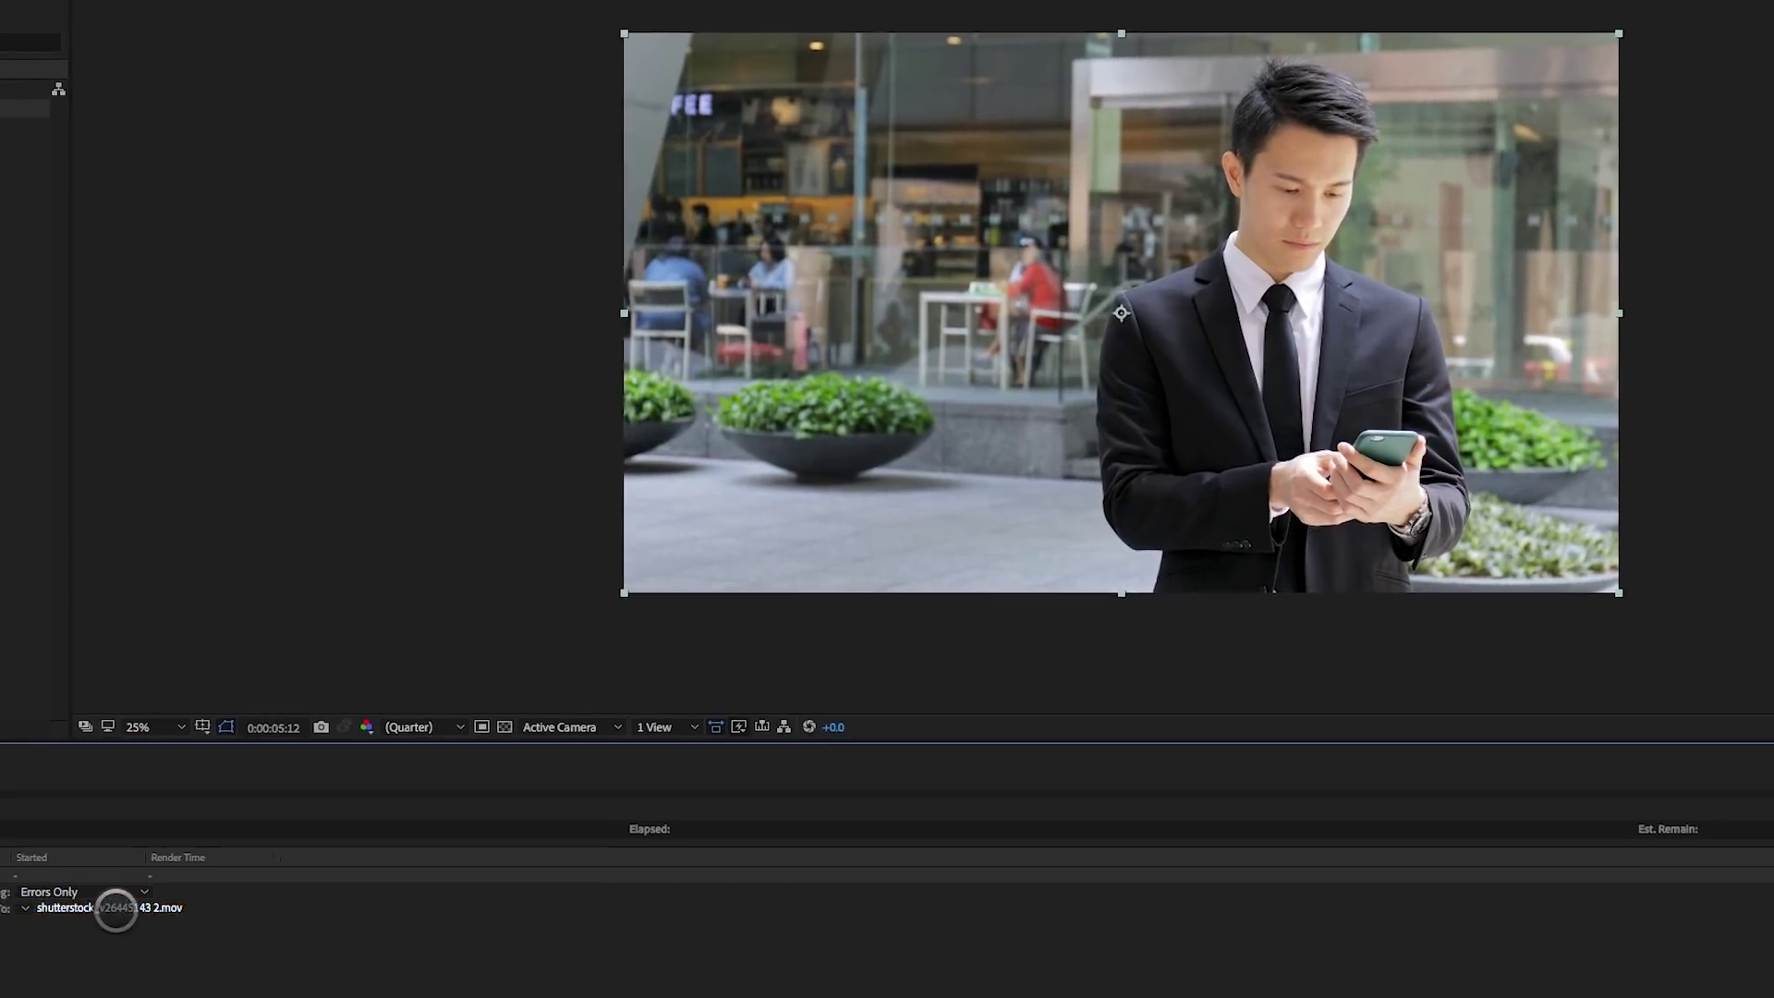
Save the output as shutterstock_v26445143 2.mov in the Proxies folder and render the proxy
click(115, 909)
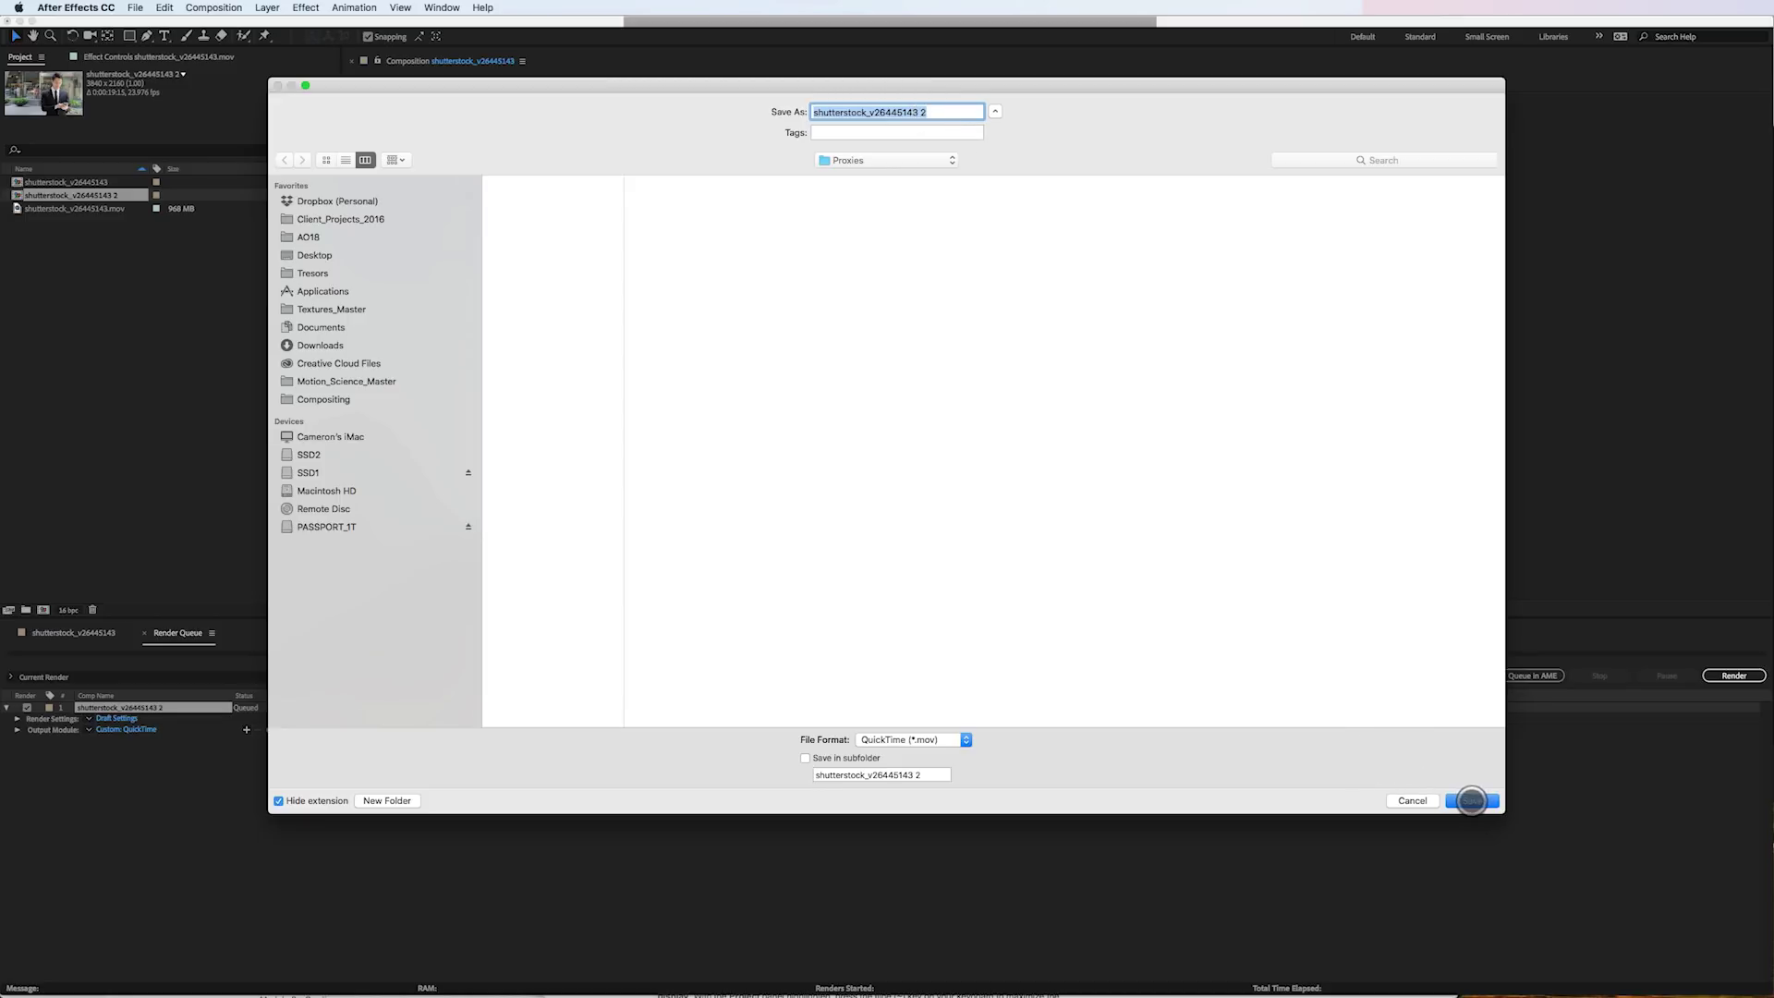
click(1472, 800)
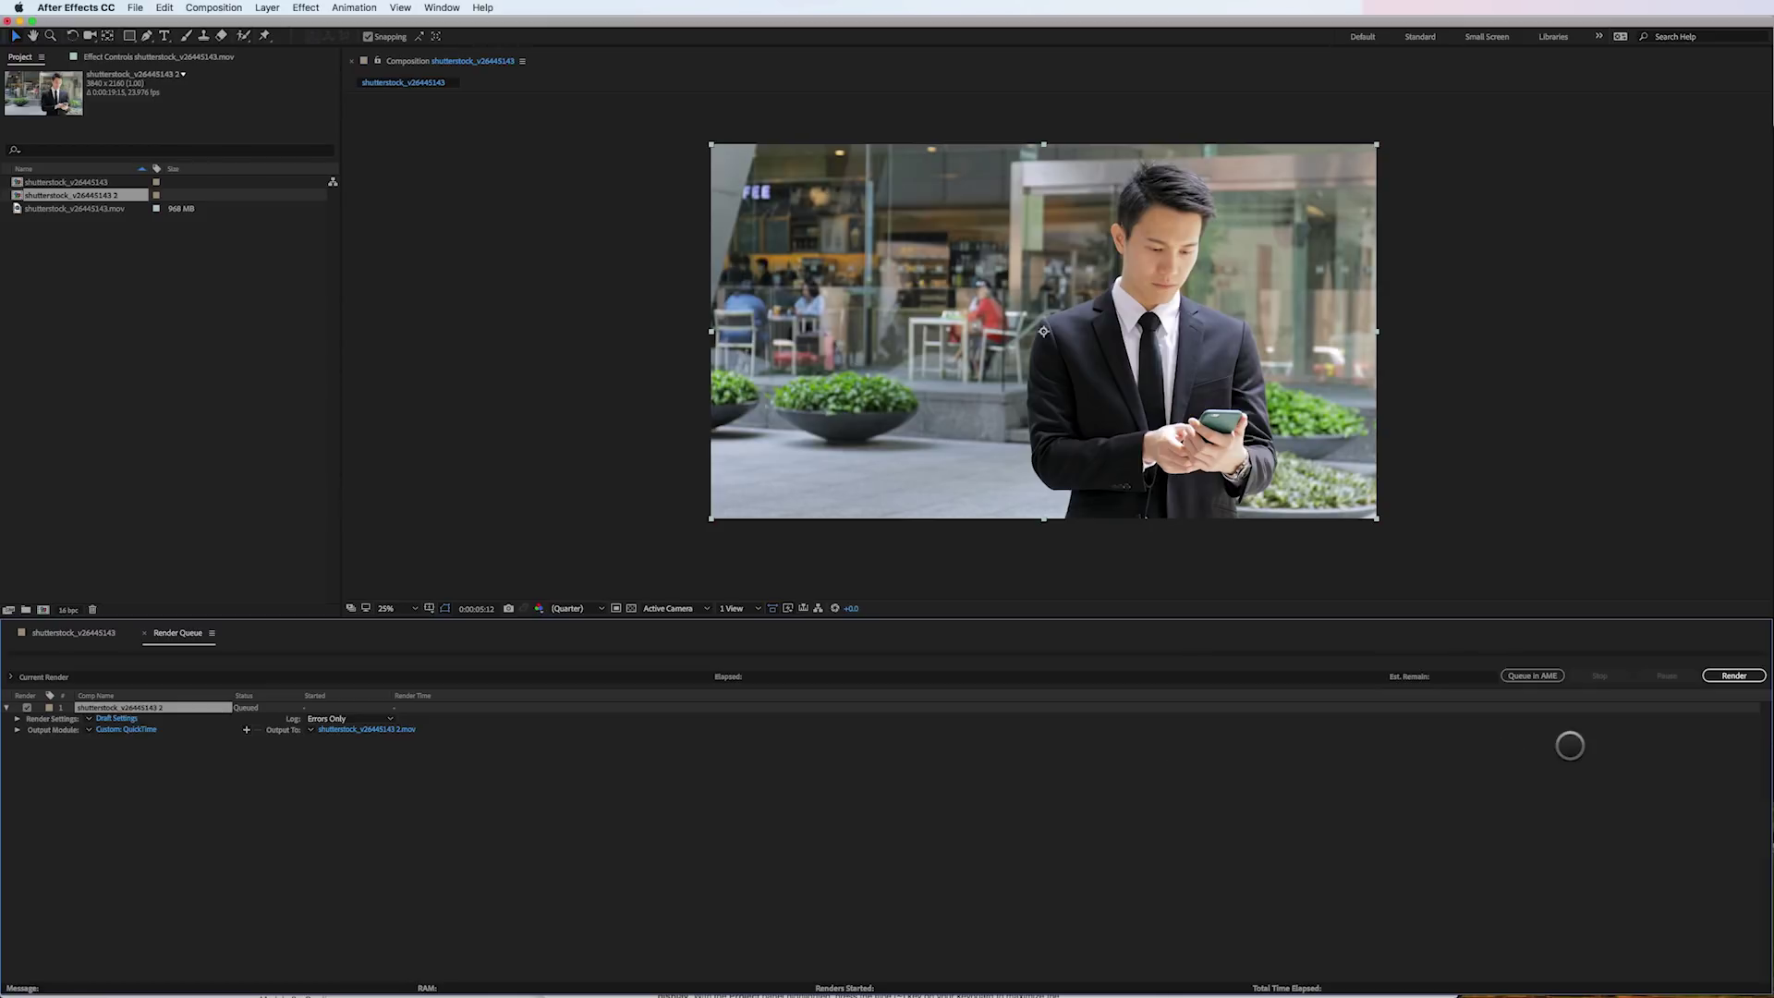
click(1731, 675)
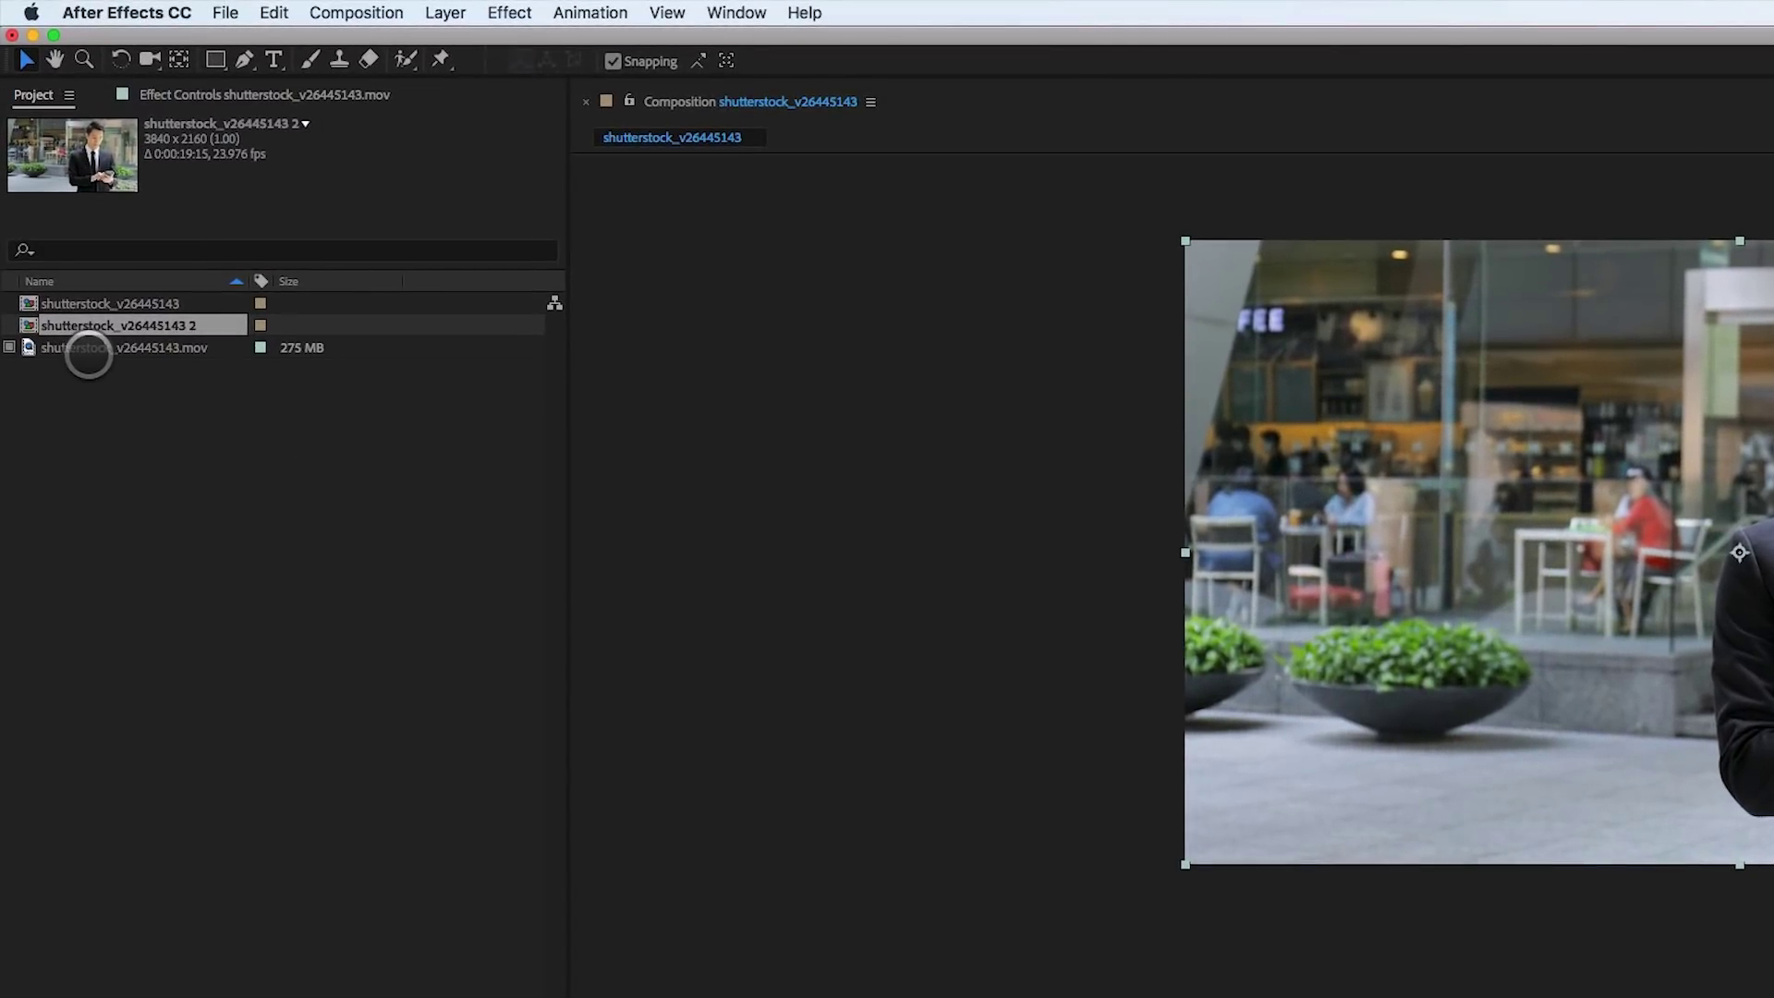
Delete the leftover shutterstock_v26445143 2 composition, then reselect the footage clip to view its details
click(89, 349)
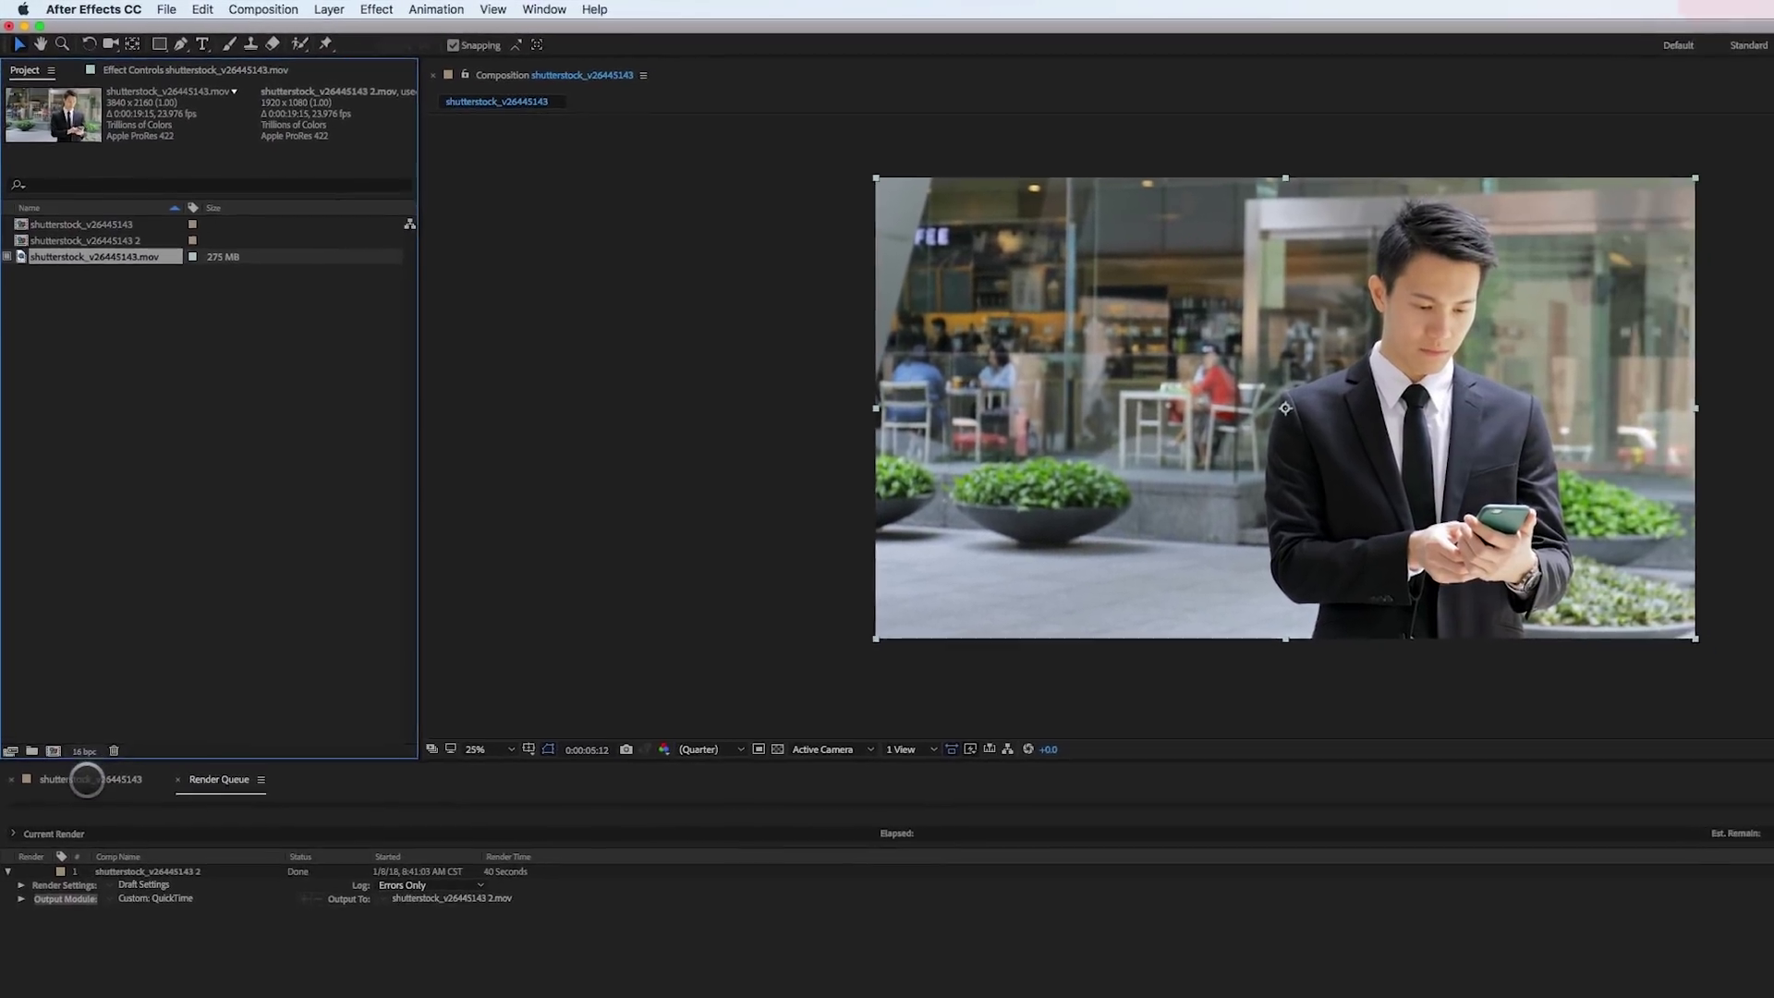
click(108, 927)
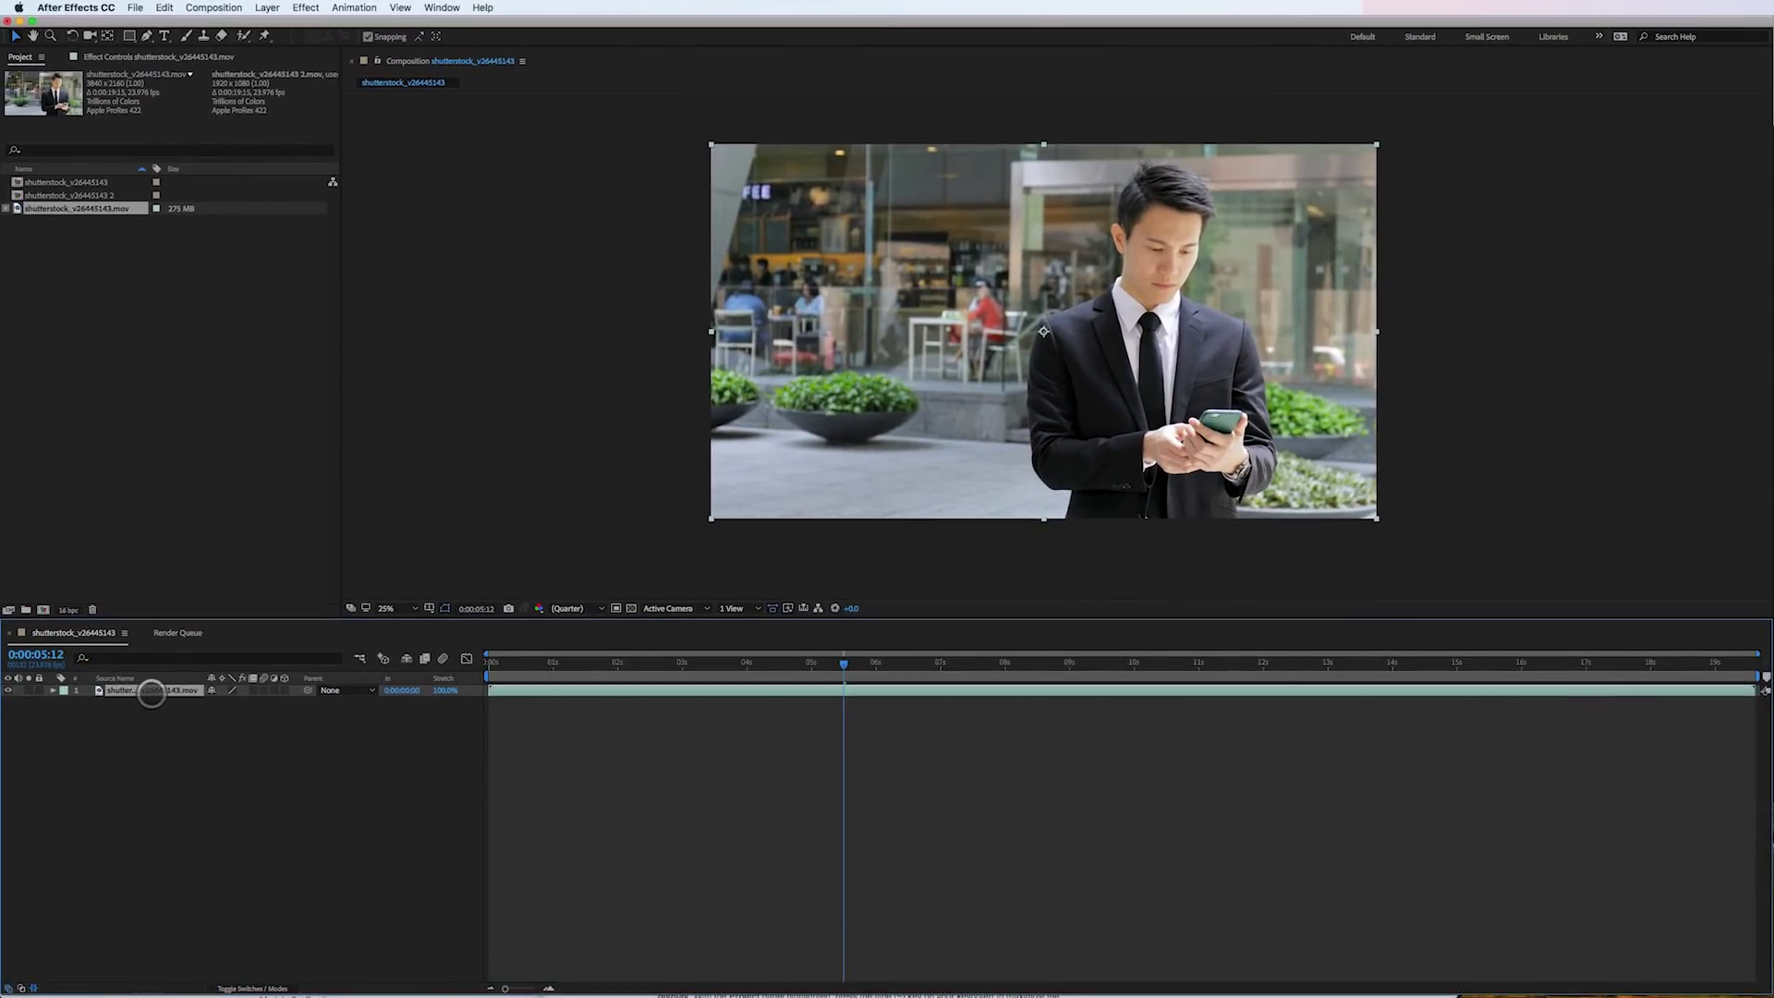
click(100, 196)
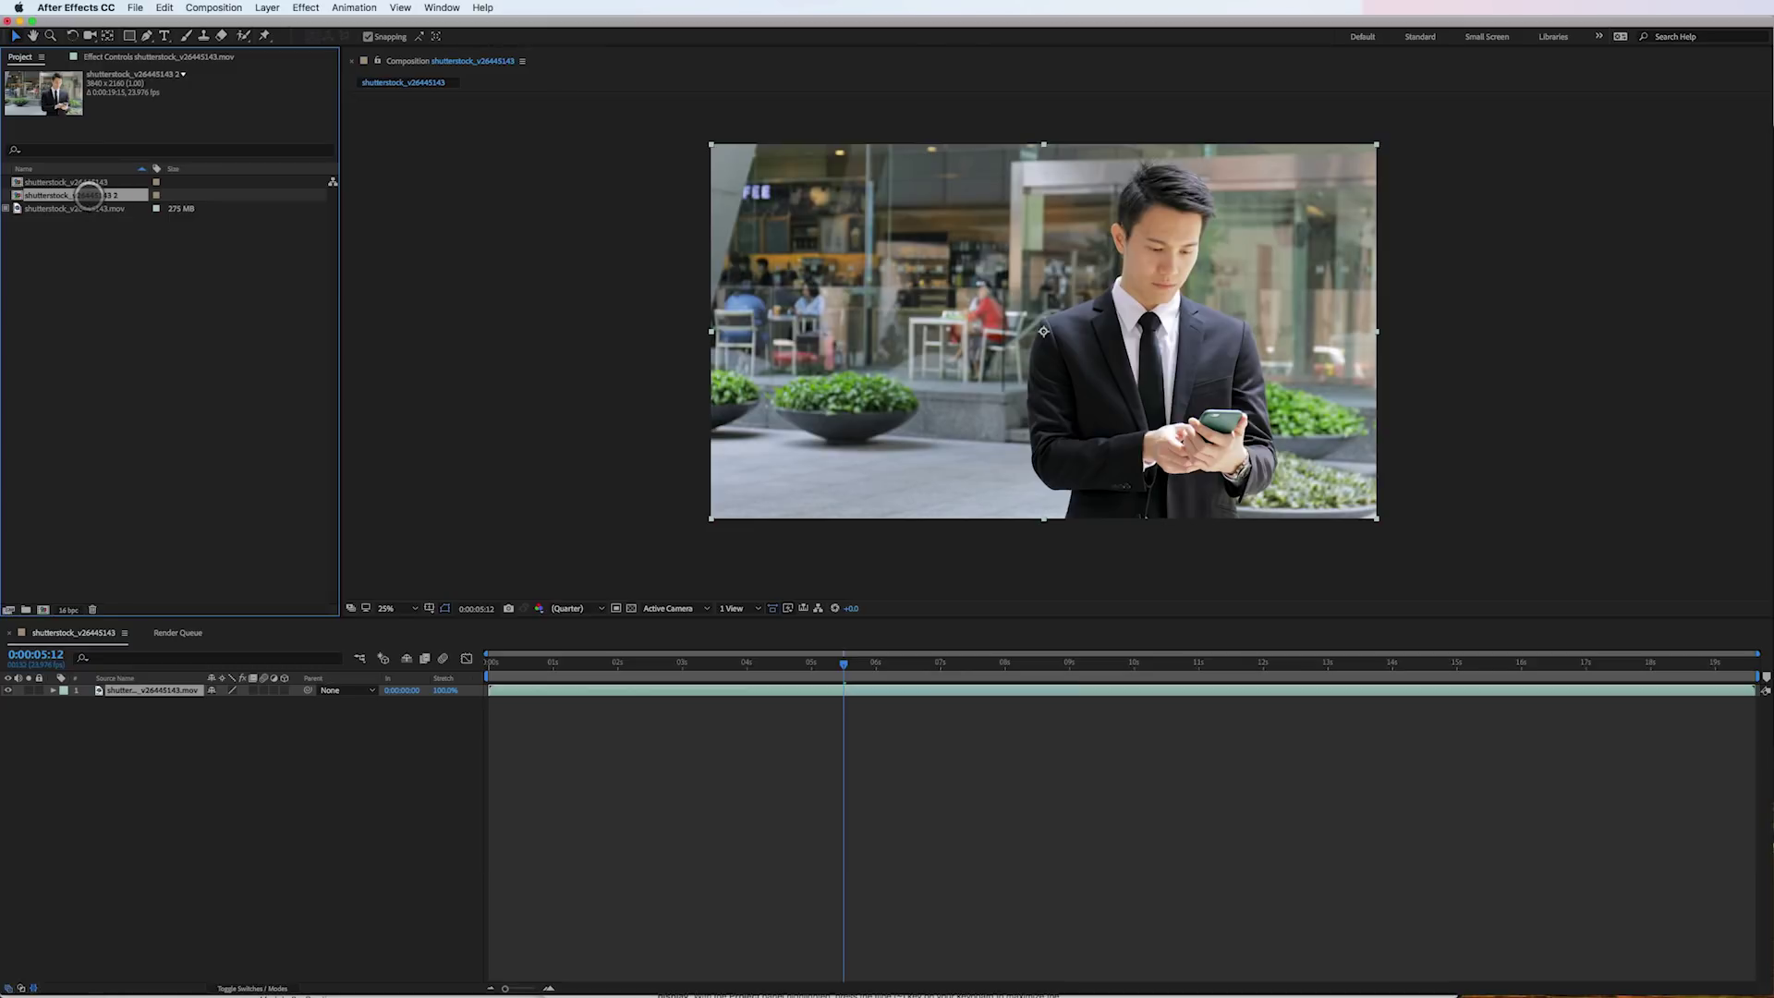
key(Delete)
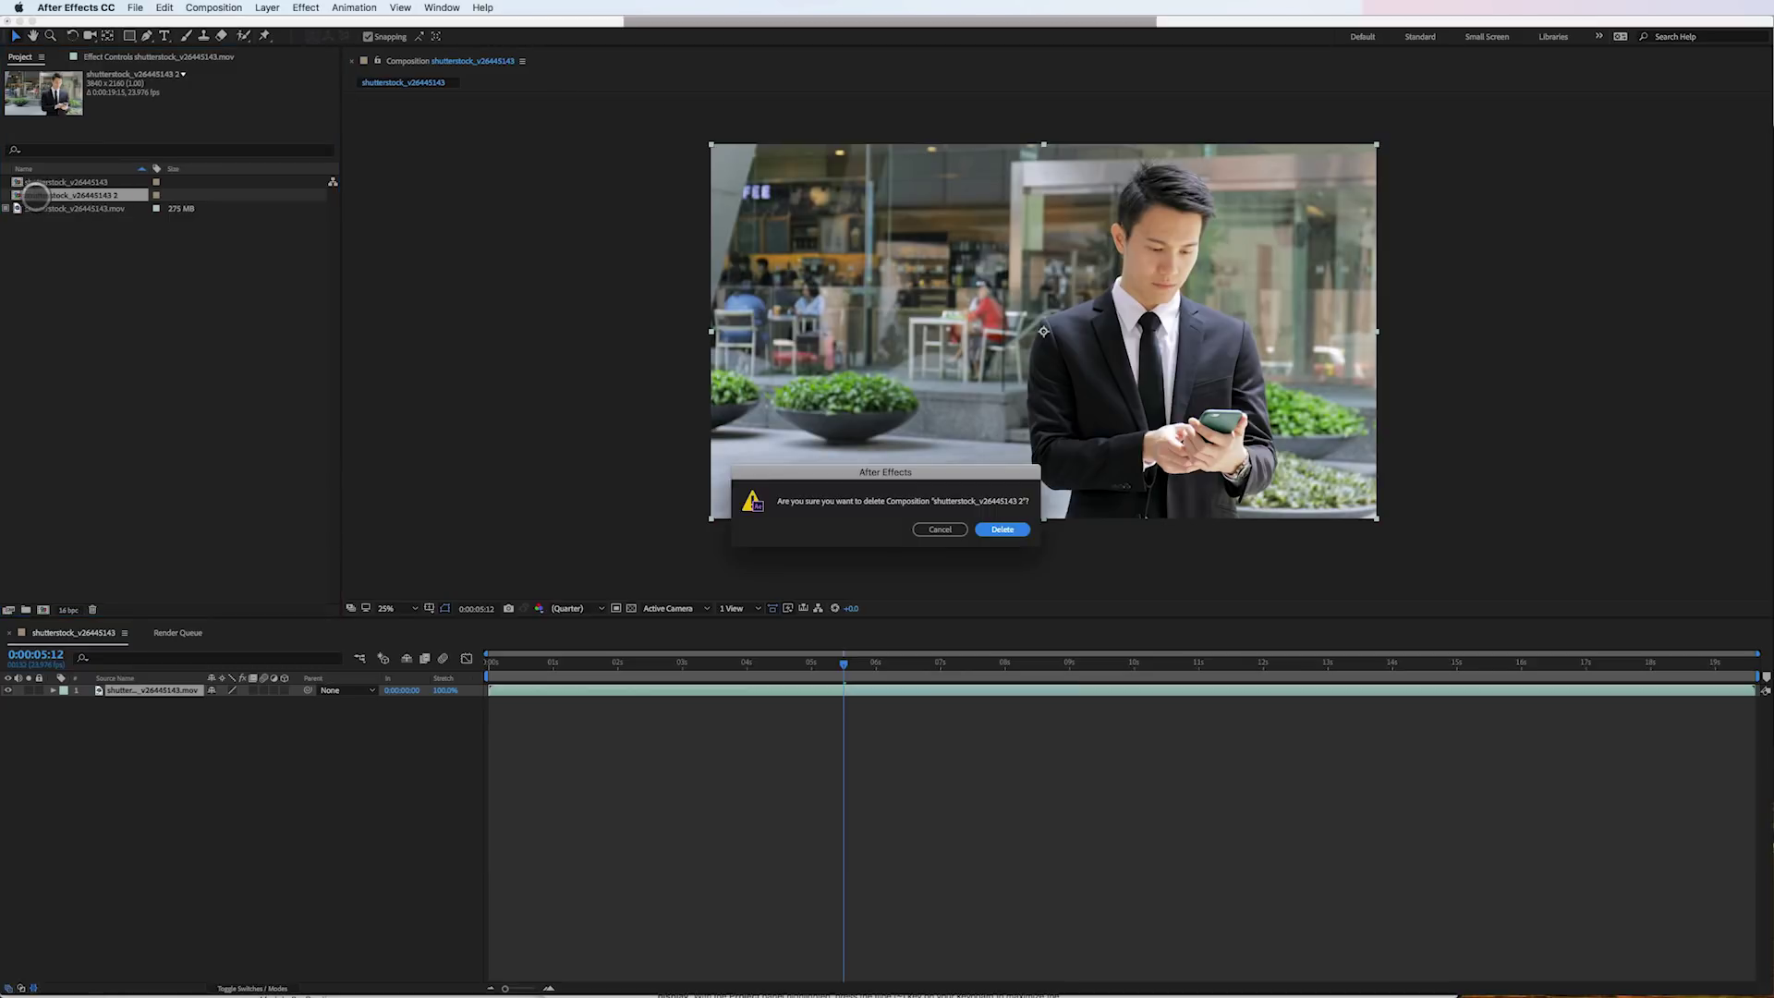
click(16, 195)
click(1002, 529)
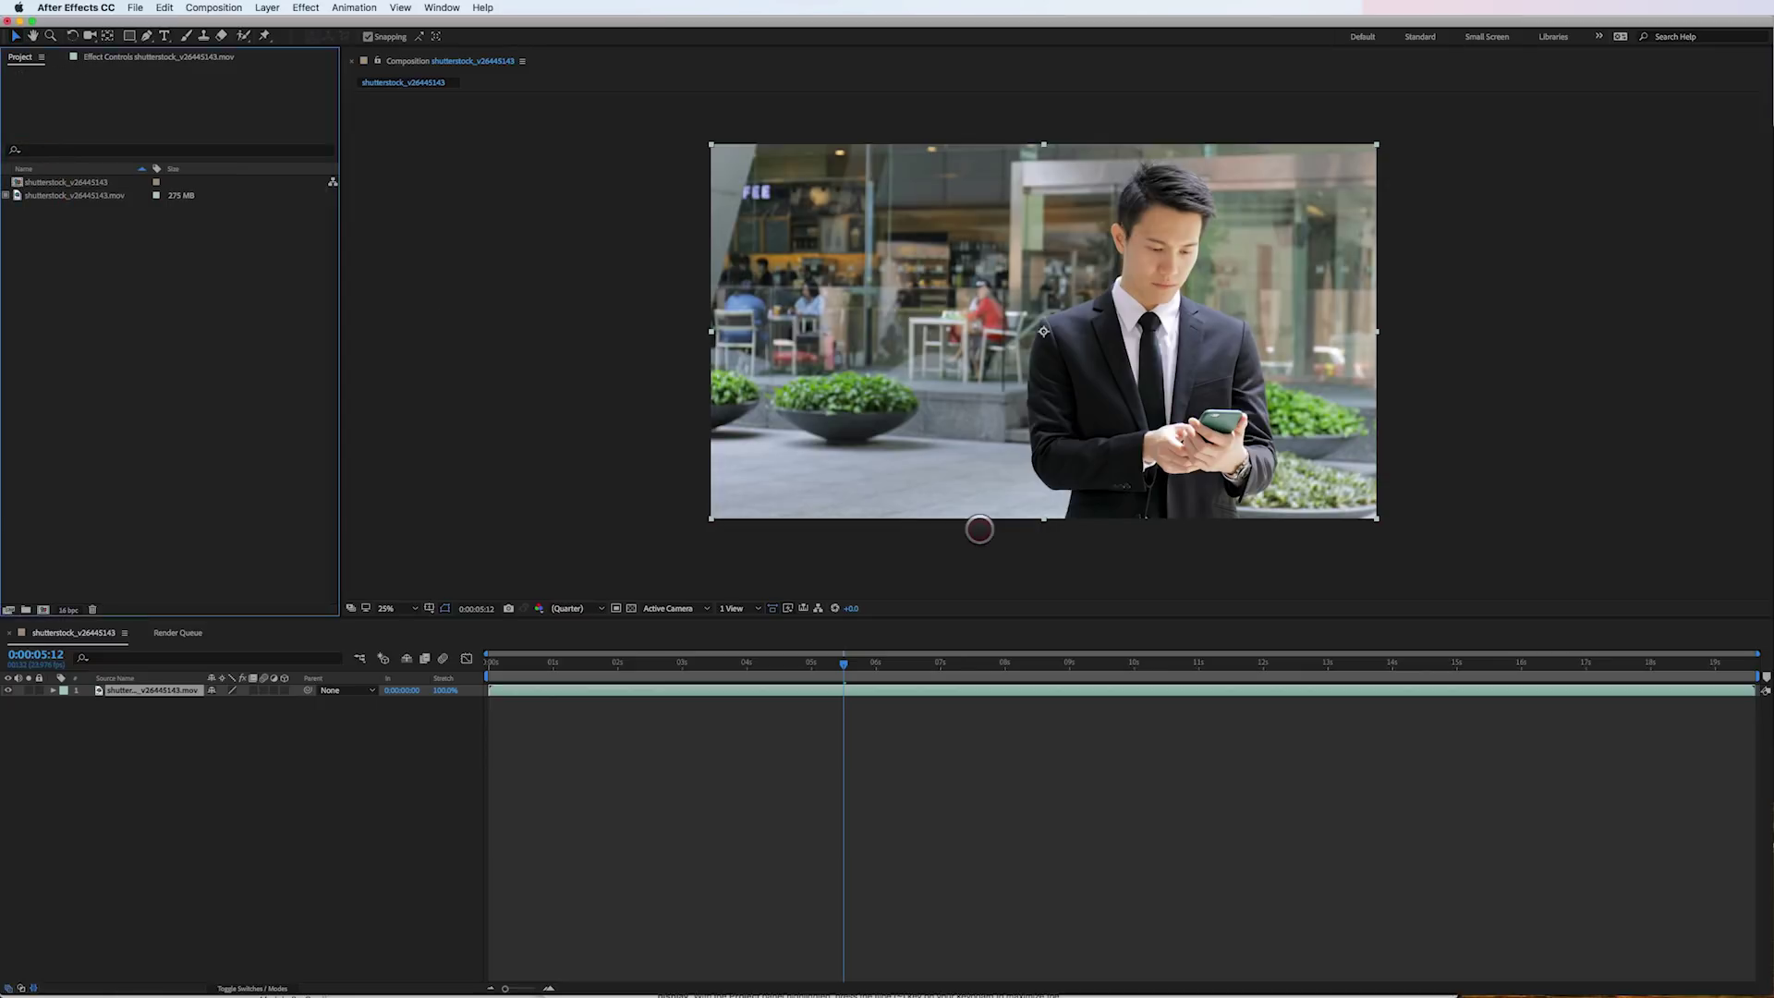
click(42, 195)
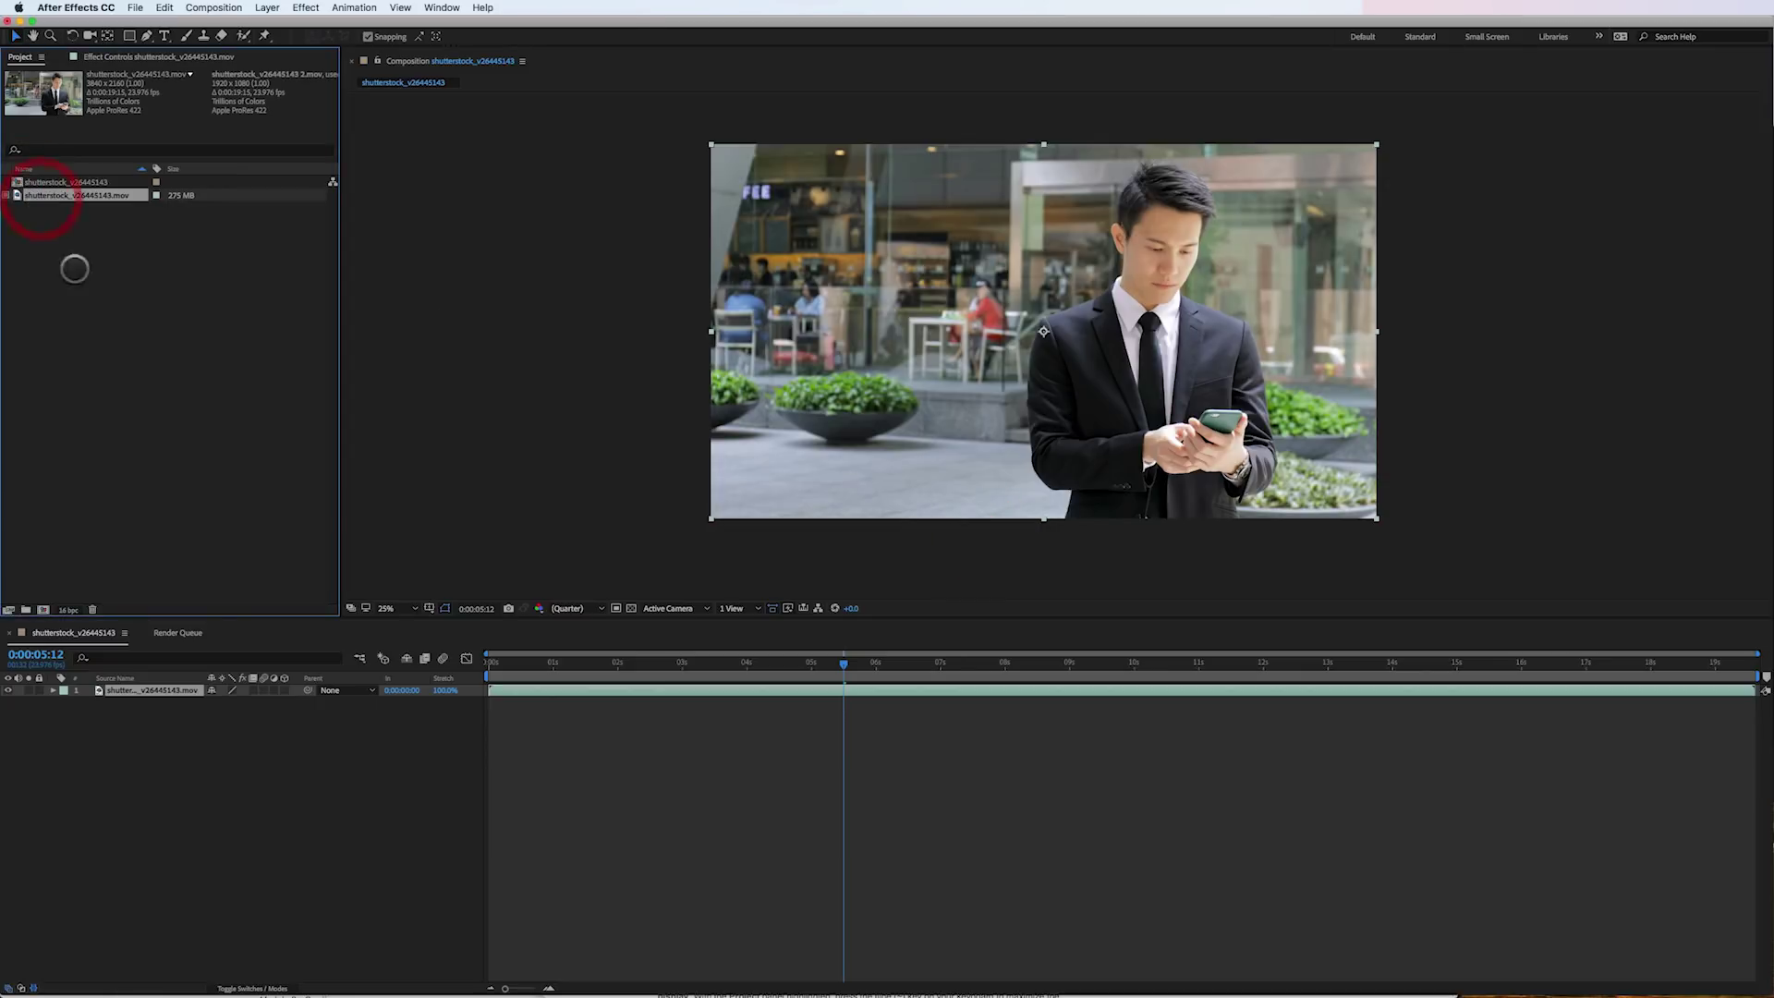
View frame 0:00:07:02 at 100% zoom, panned to the man's face
drag(529, 663, 948, 690)
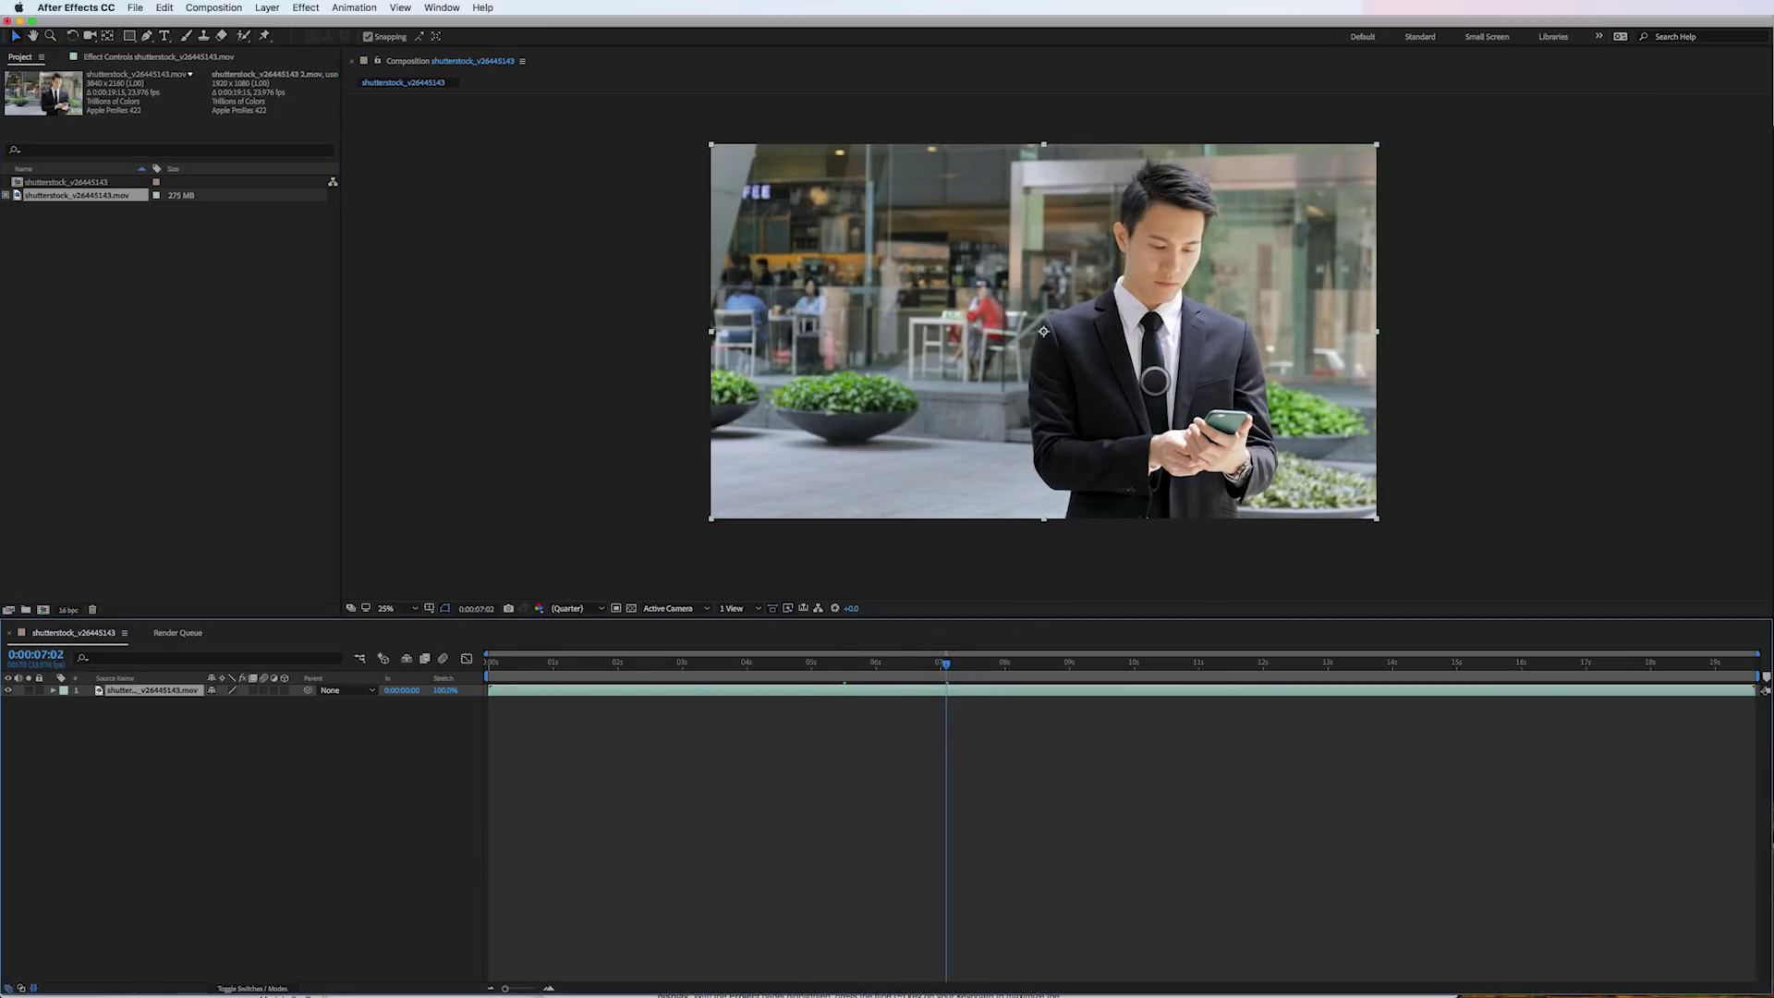
key(period)
key(period)
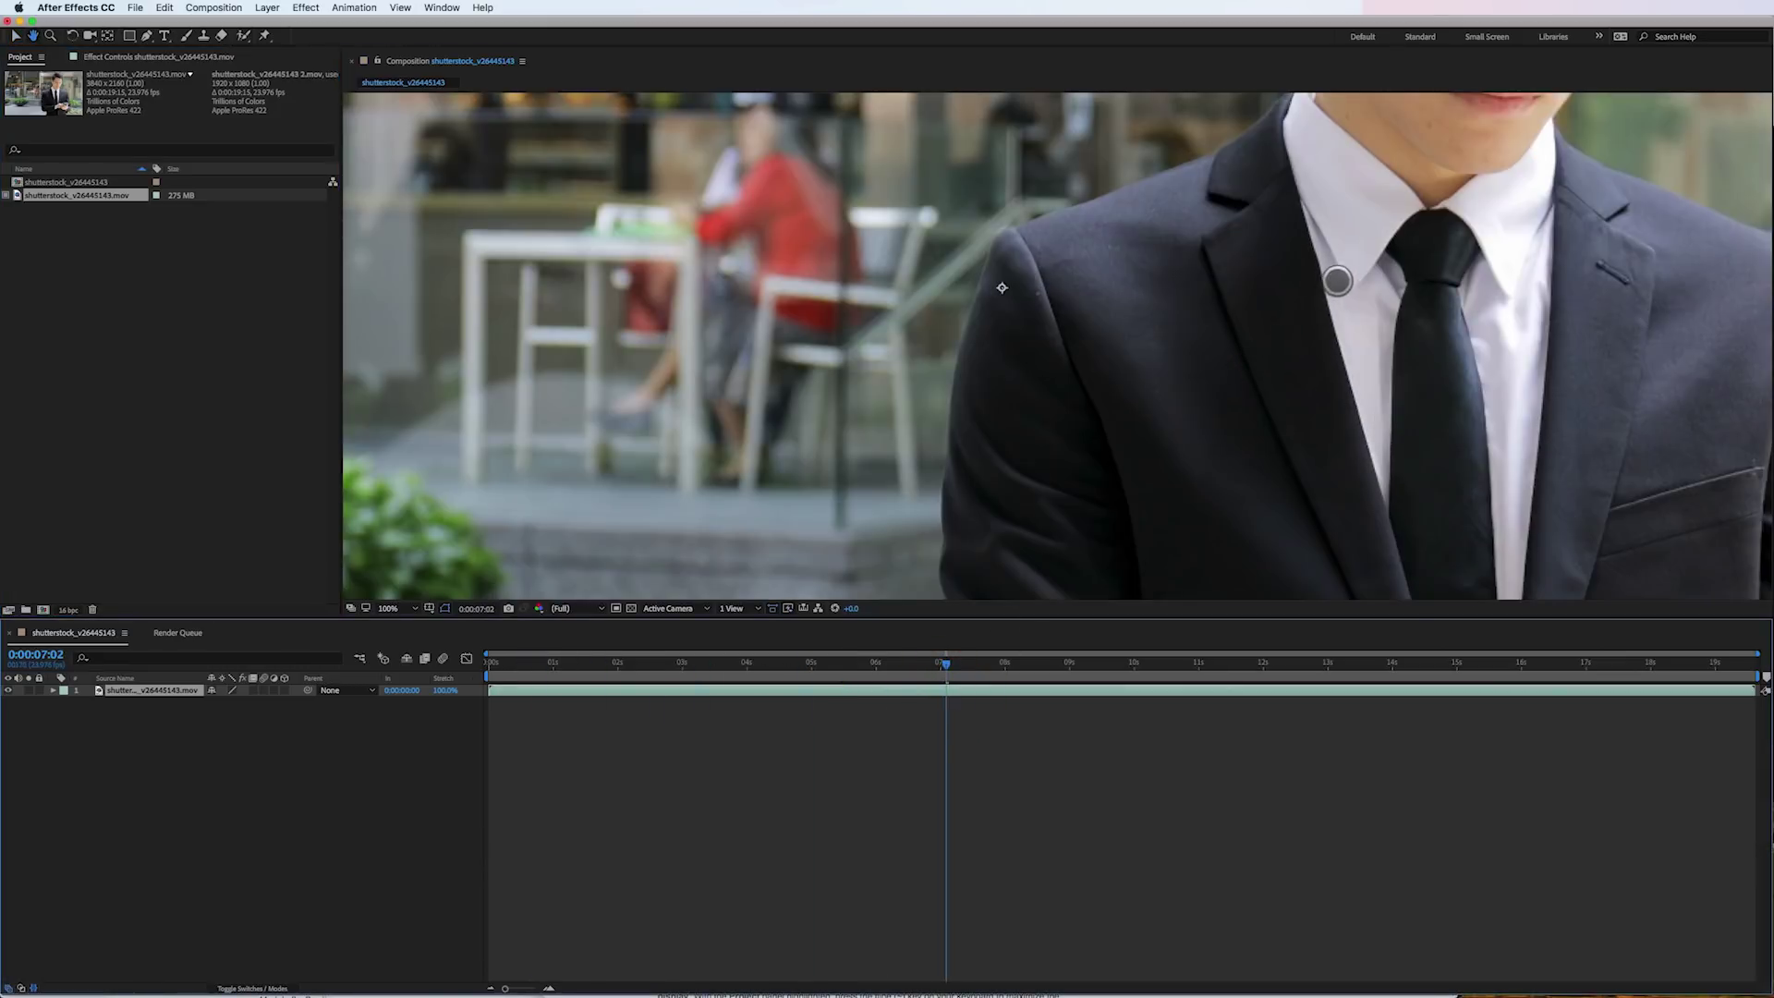
drag(1337, 280, 898, 601)
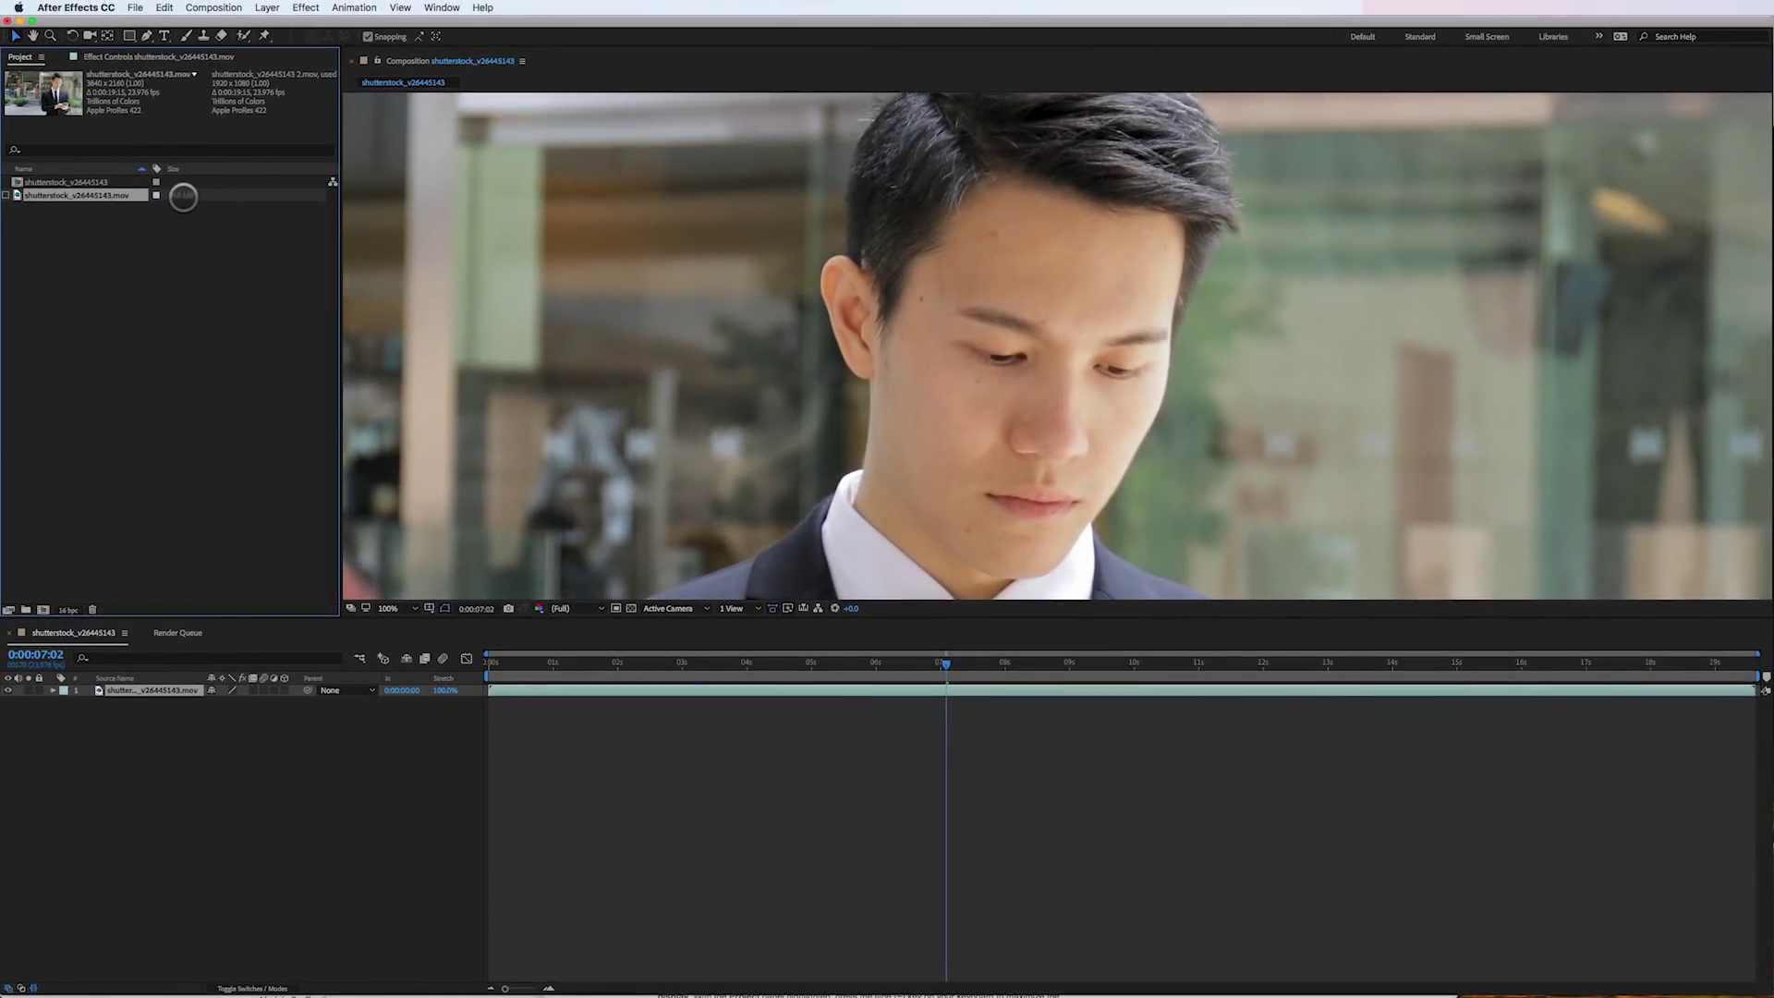
Toggle the footage between proxy and 4K original, ending on the proxy
click(16, 195)
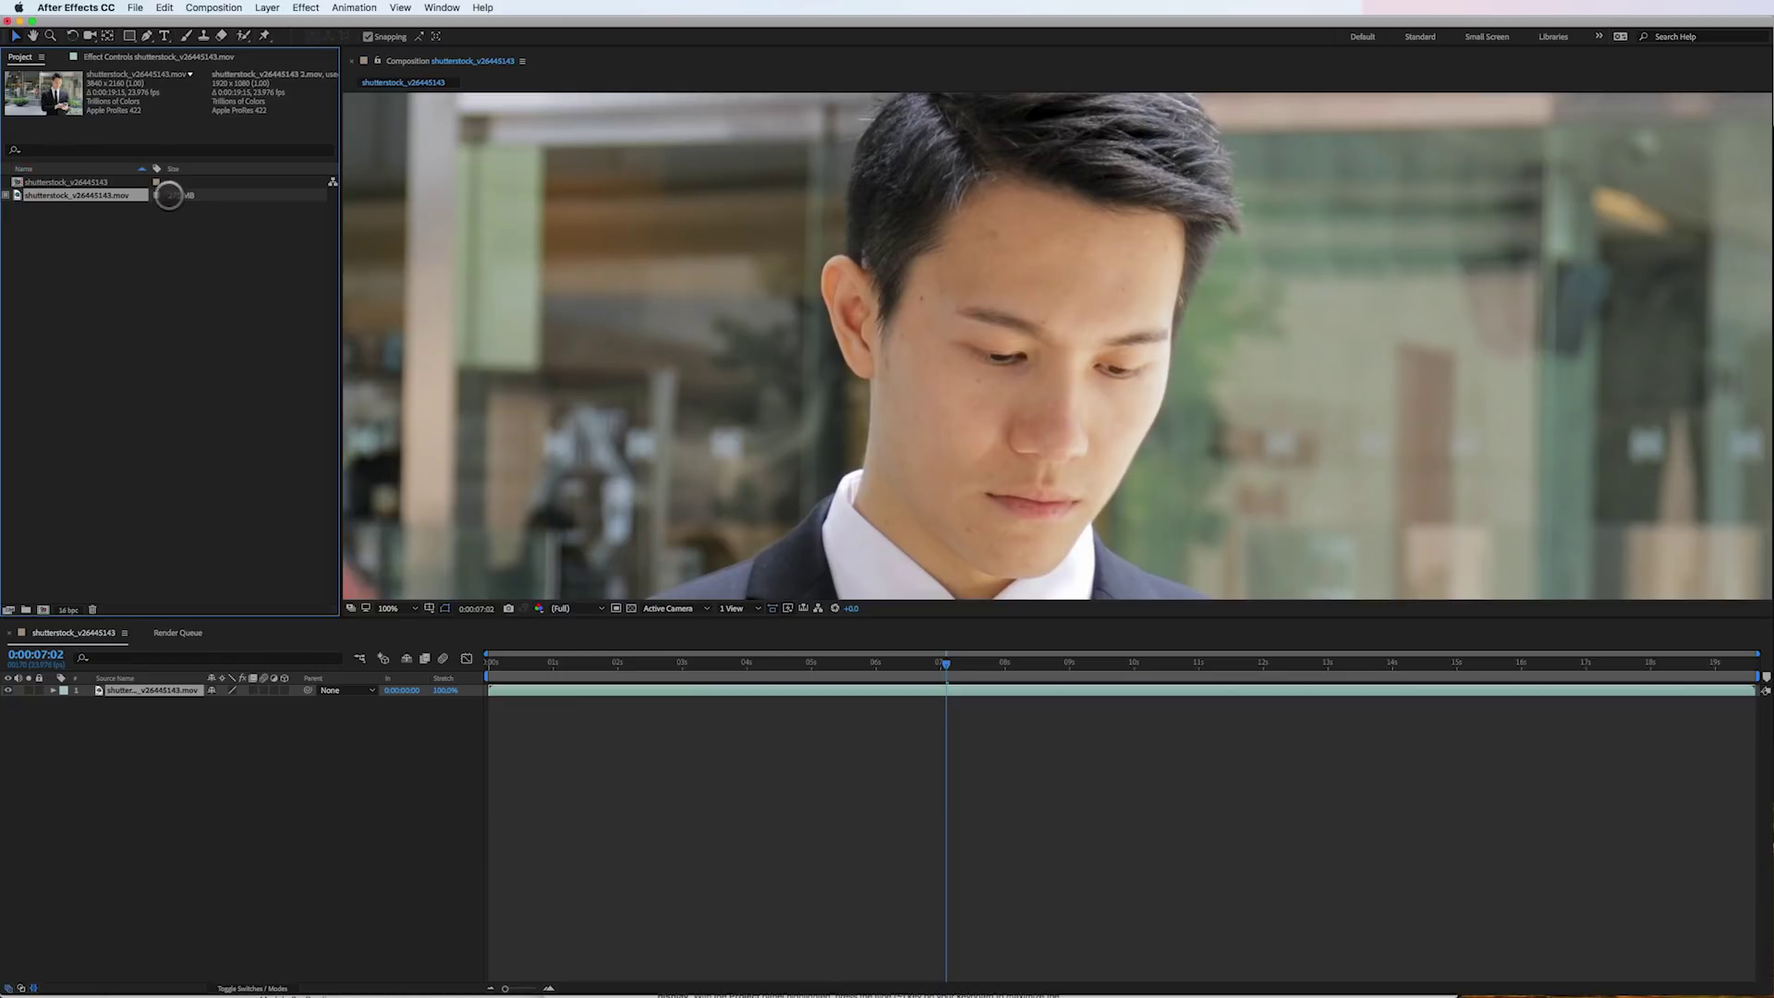
click(16, 195)
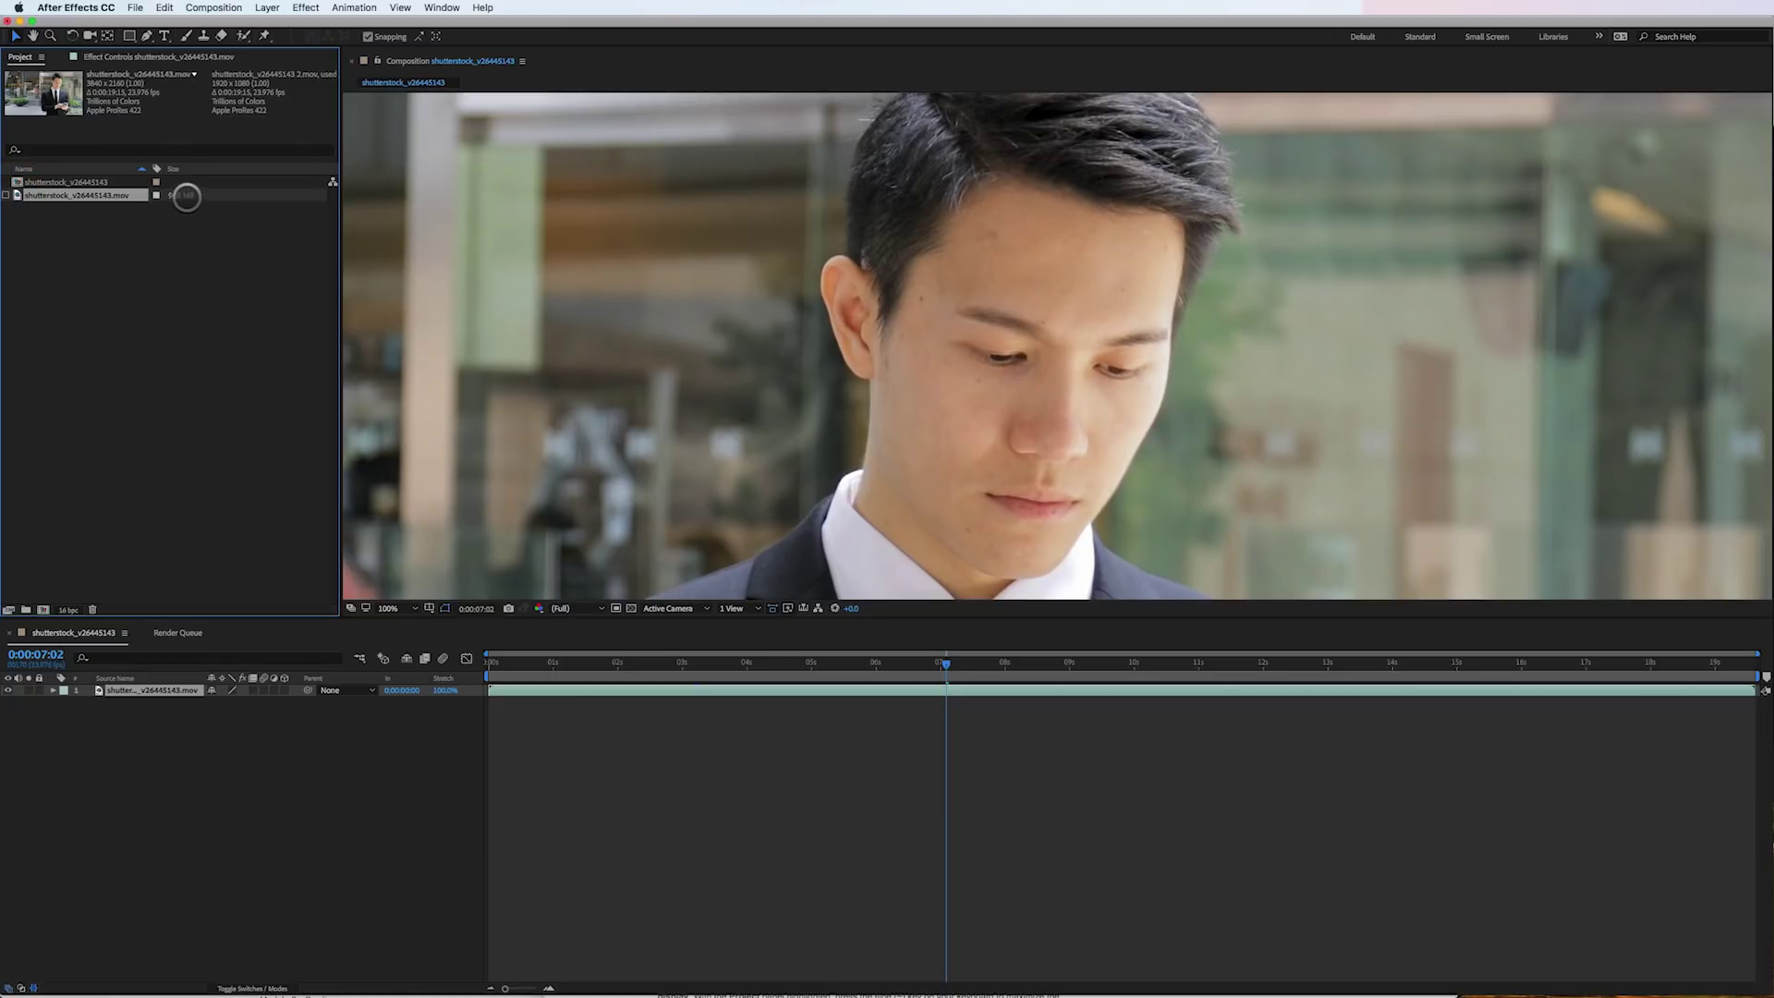
click(15, 196)
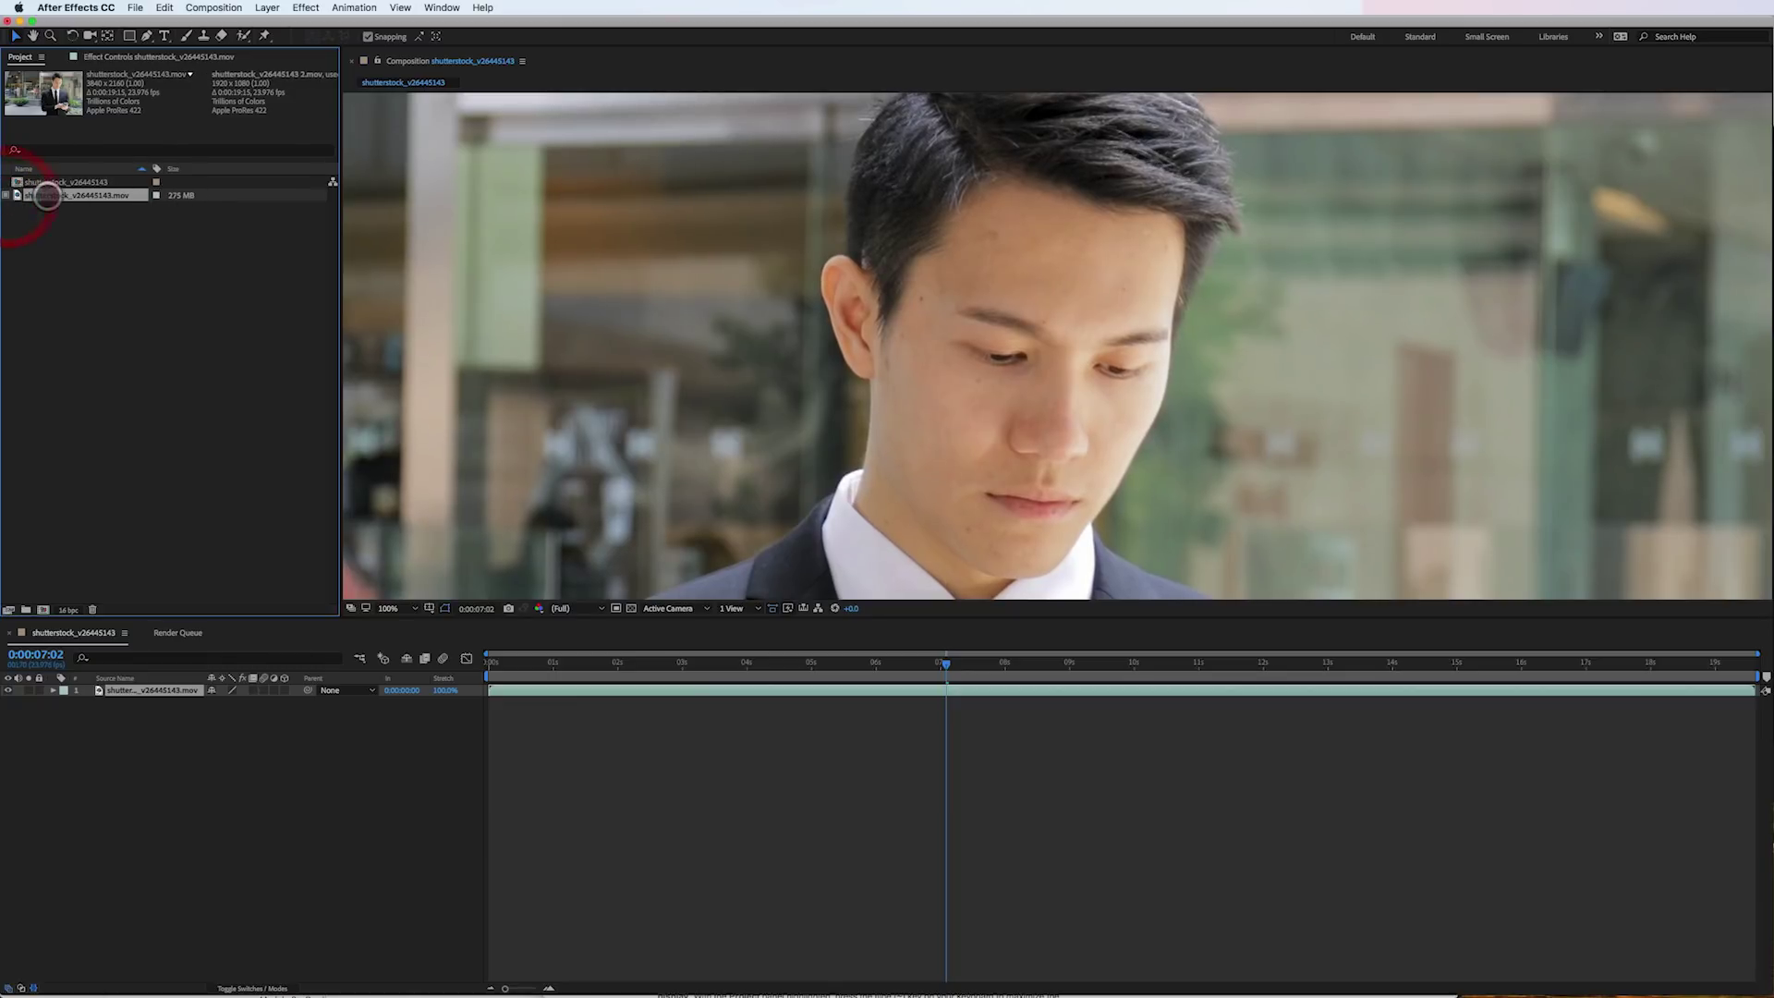
Go to 0:00:04:10 and switch the footage back to its 968 MB 4K original
drag(554, 662, 776, 746)
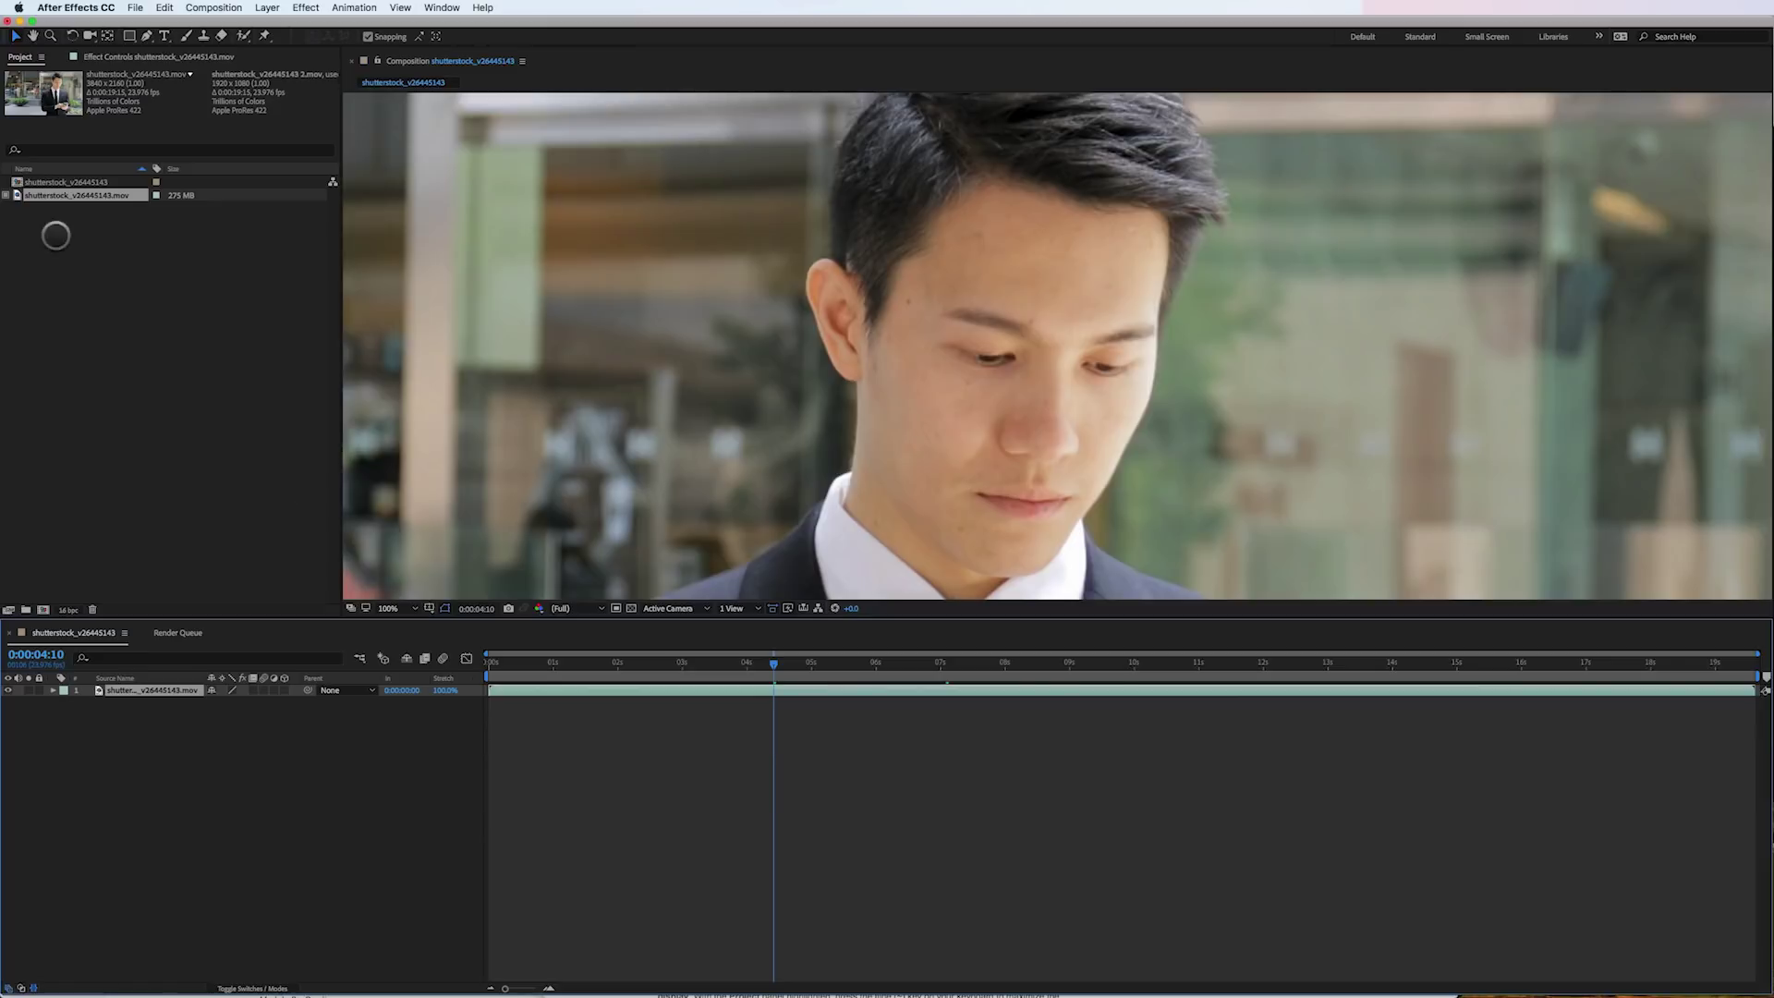
click(8, 196)
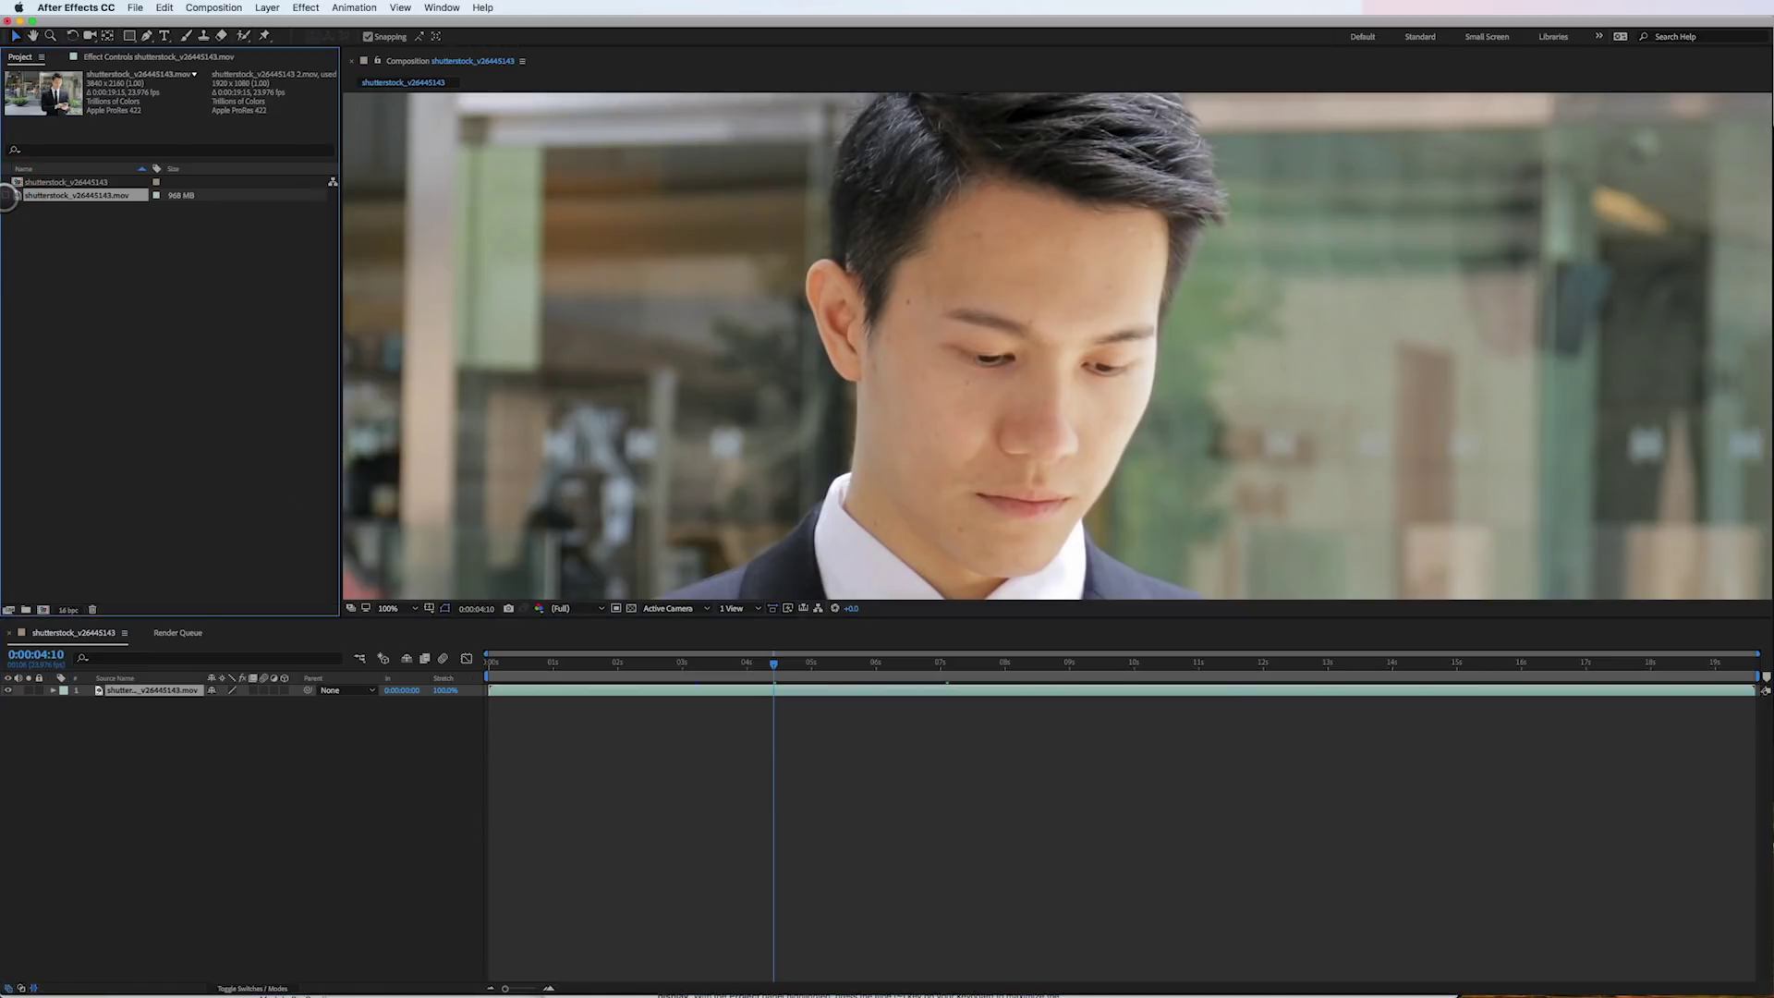